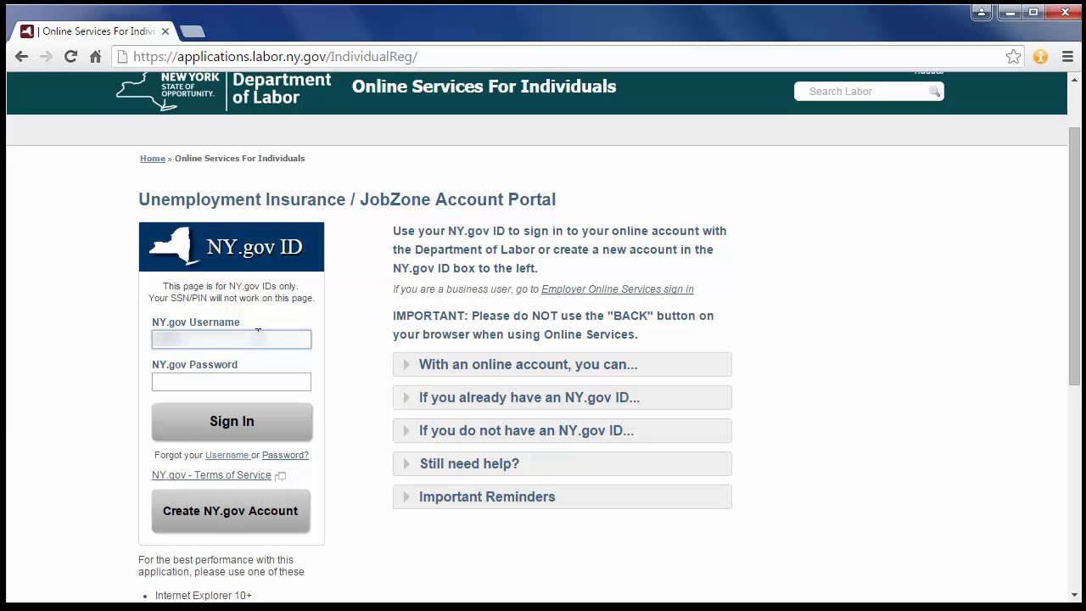
# Step: Sign in to the online services portal with the NY.gov username and account password
pyautogui.write('??????????')
pyautogui.press('Tab')
pyautogui.write('••••')
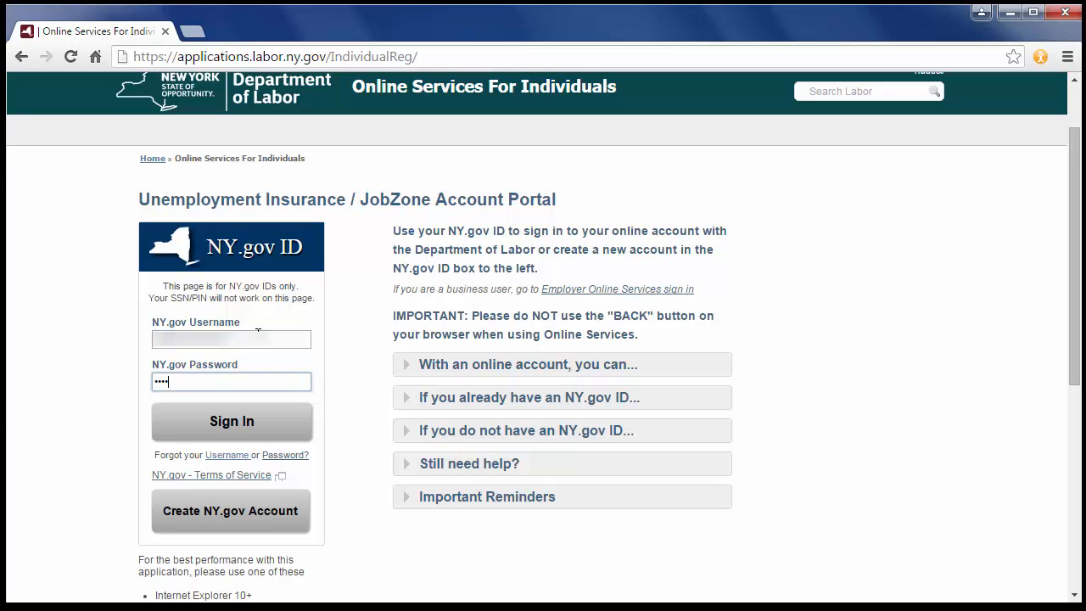
pyautogui.write('••••')
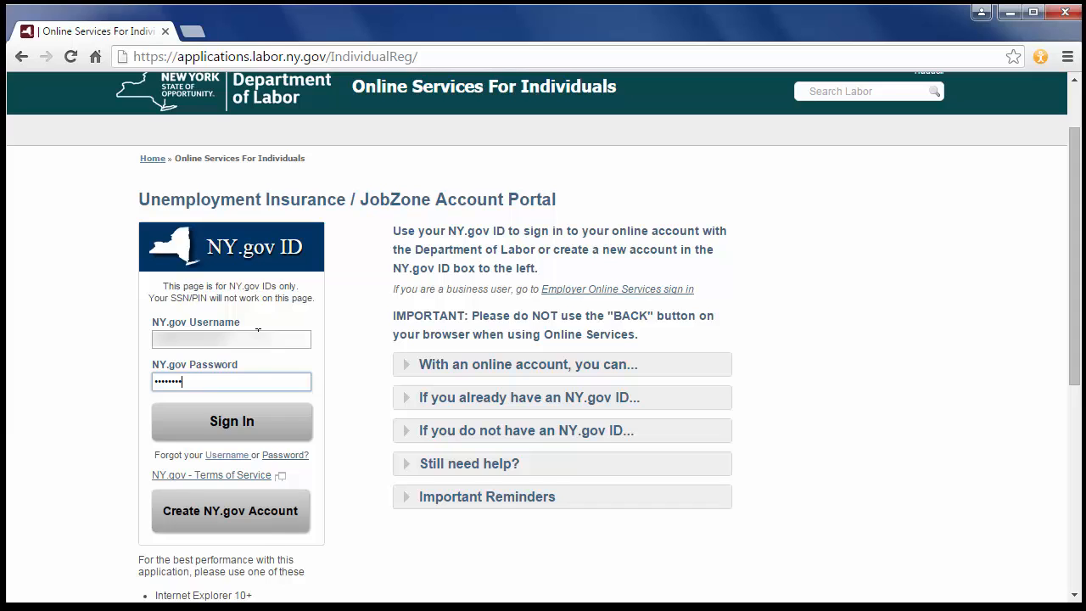
pyautogui.click(232, 435)
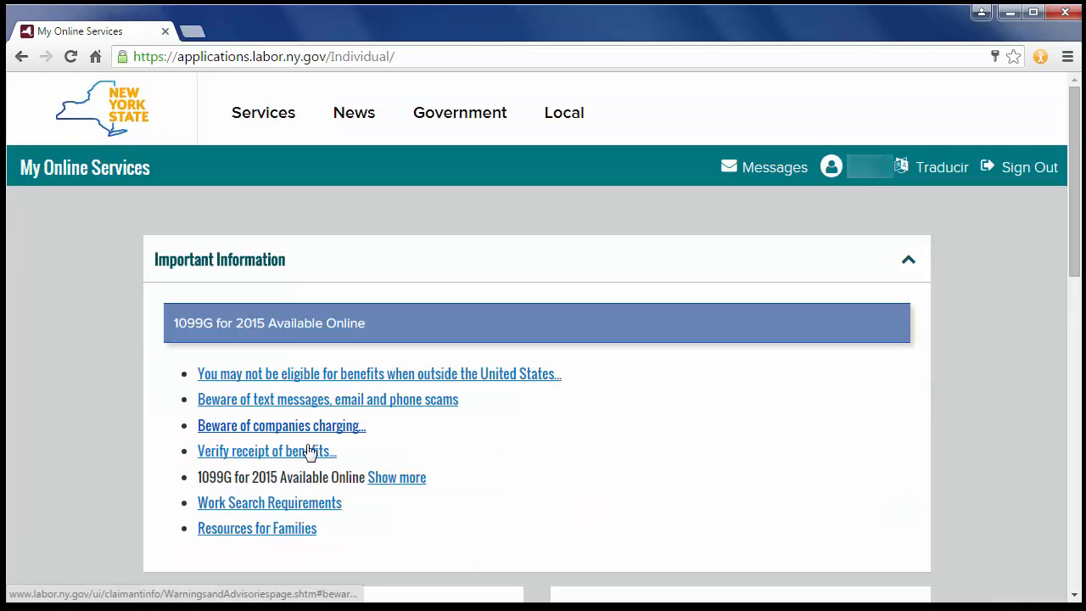
# Step: Enter JobZone from the My Online Services page and open its Resume page for creating or uploading resumes
pyautogui.moveTo(1070, 260); pyautogui.dragTo(1055, 388)
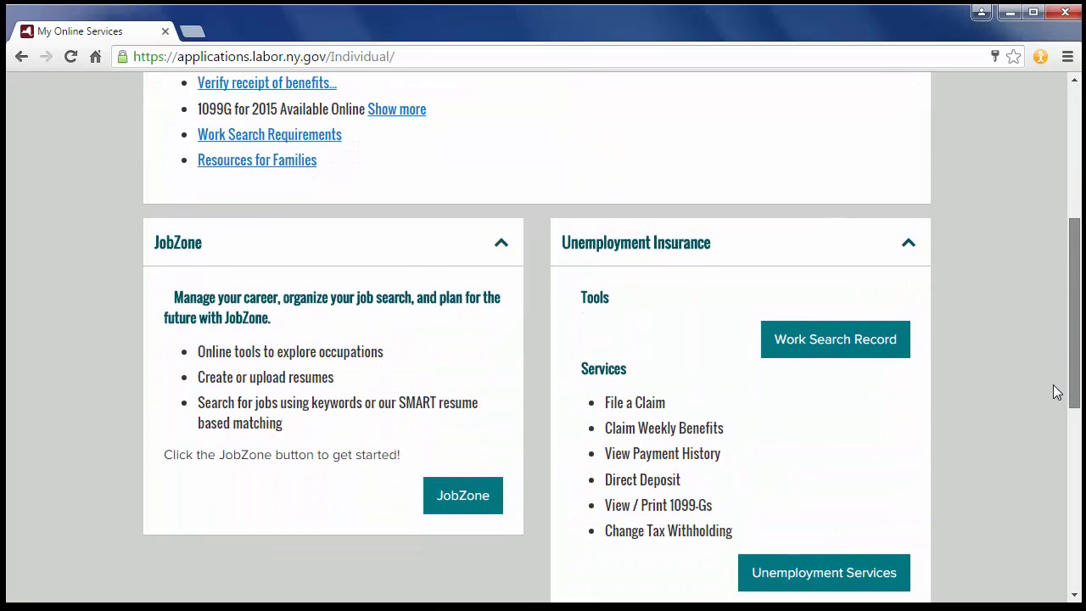
pyautogui.click(462, 508)
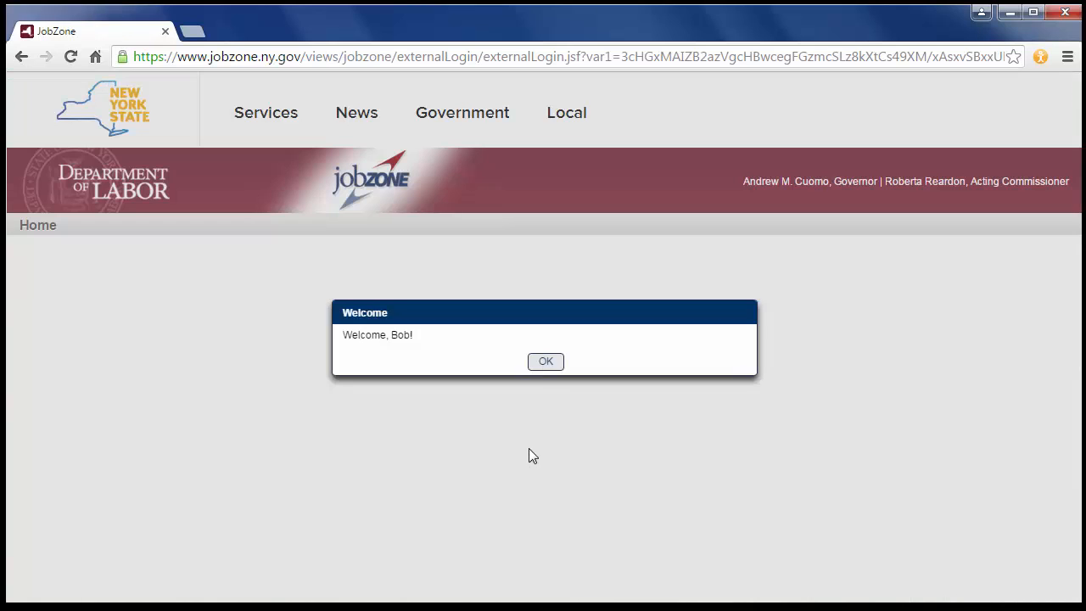
pyautogui.click(545, 368)
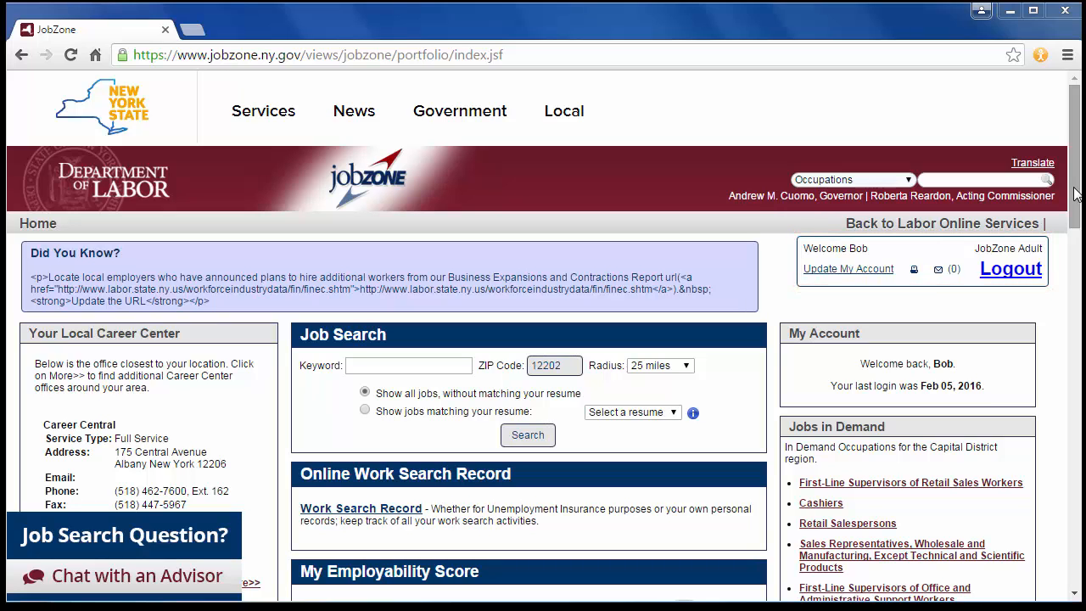
pyautogui.moveTo(1075, 193); pyautogui.dragTo(1047, 338)
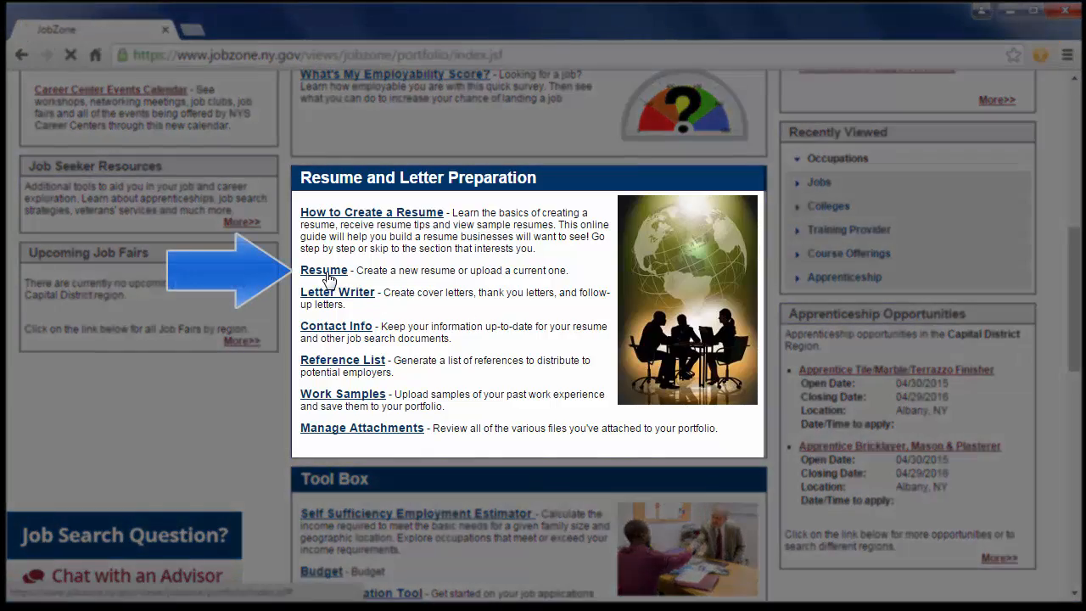
pyautogui.click(330, 273)
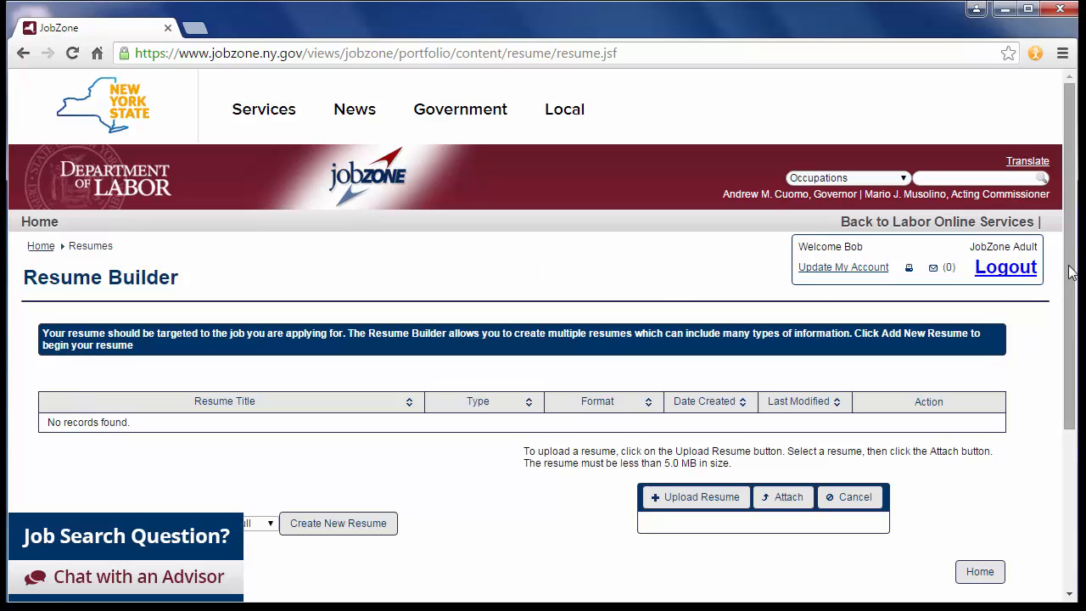
# Step: Create a new resume with the resume type set to Quick
pyautogui.moveTo(1064, 273); pyautogui.dragTo(1066, 328)
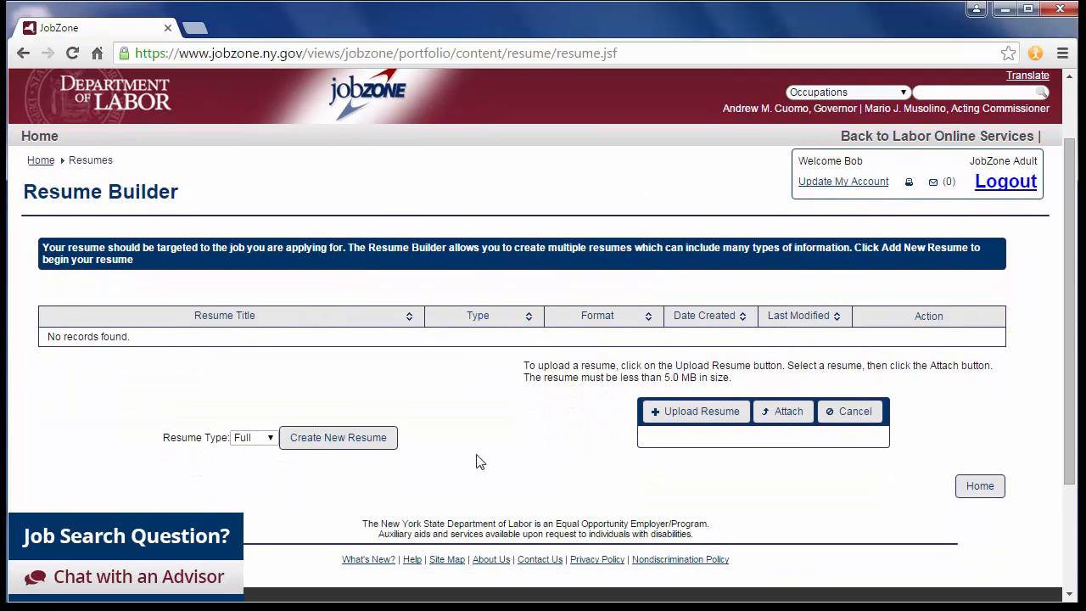
pyautogui.click(270, 441)
pyautogui.click(273, 467)
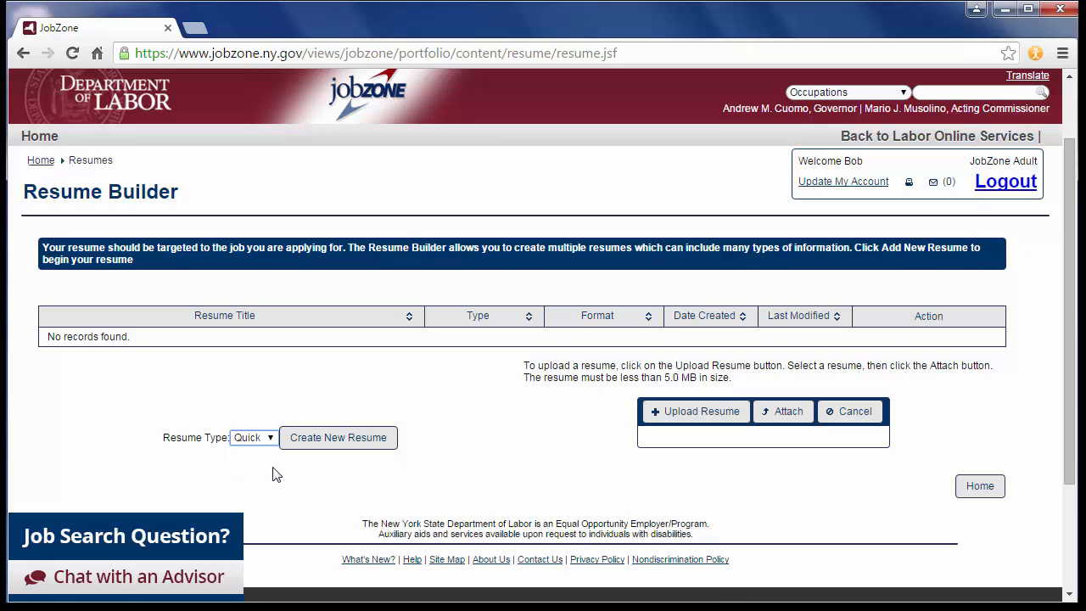
pyautogui.click(336, 448)
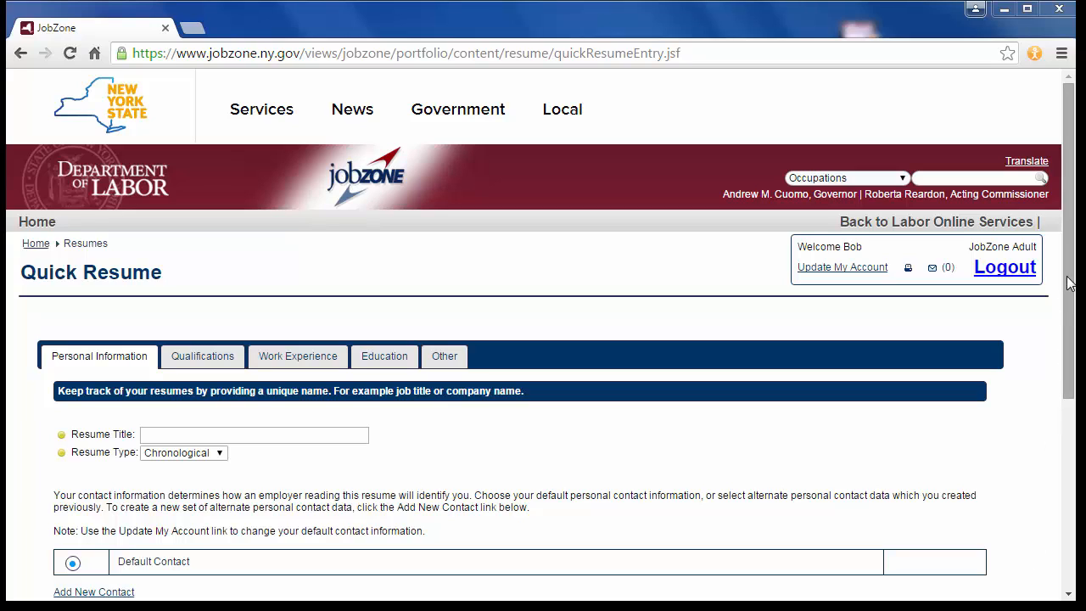
# Step: Title the quick resume "Auto Mechanic"
pyautogui.moveTo(1067, 283); pyautogui.dragTo(1065, 346)
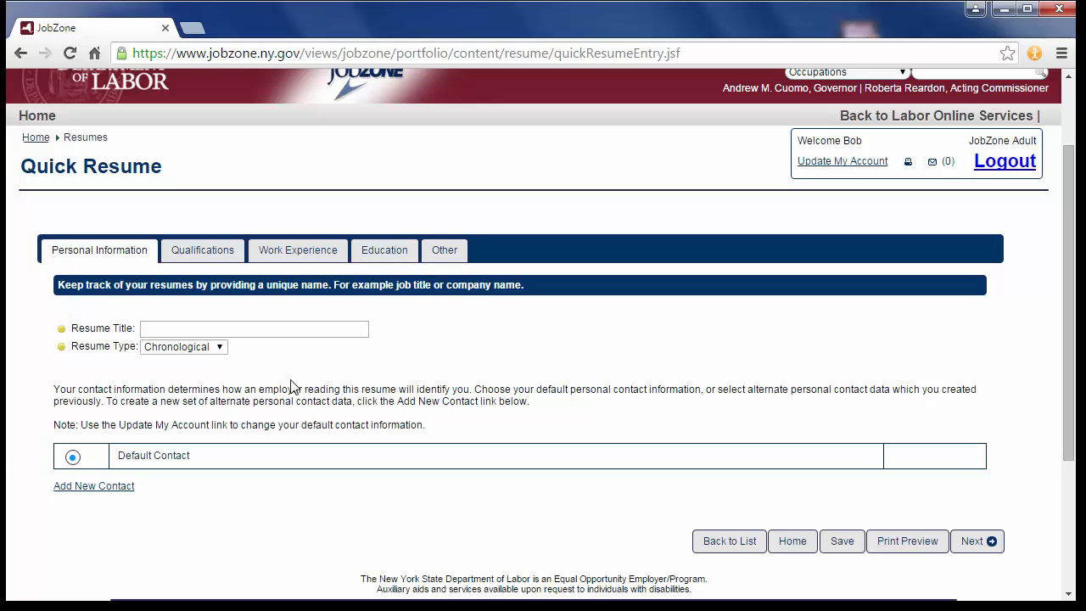
pyautogui.click(262, 334)
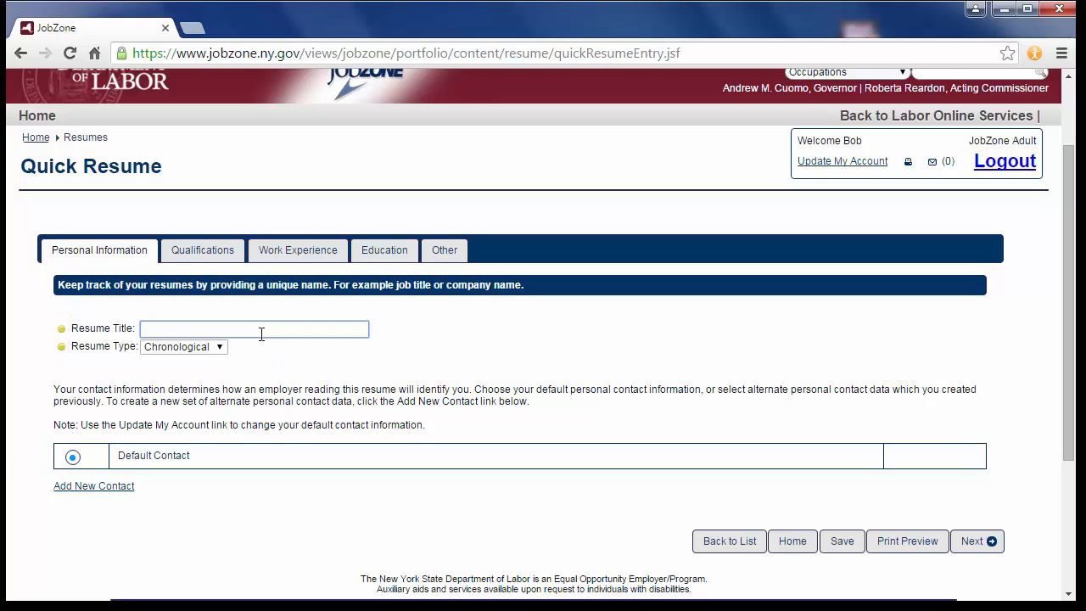
pyautogui.write('Auto Mechanica')
pyautogui.rightClick(181, 334)
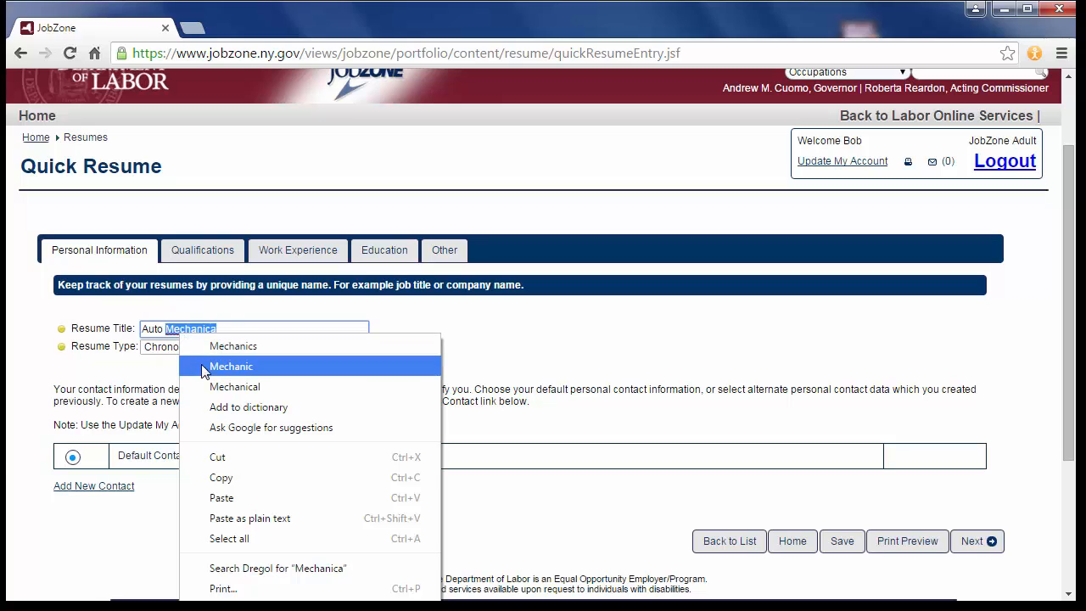
pyautogui.click(233, 366)
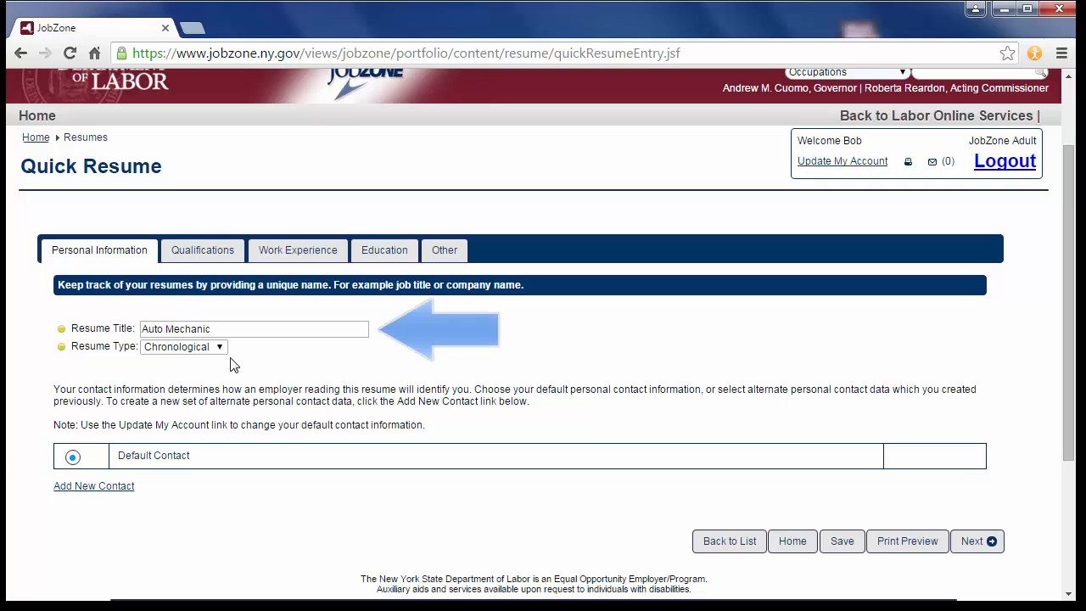
# Step: Choose Chronological as the resume type and continue to the Qualifications section
pyautogui.click(224, 350)
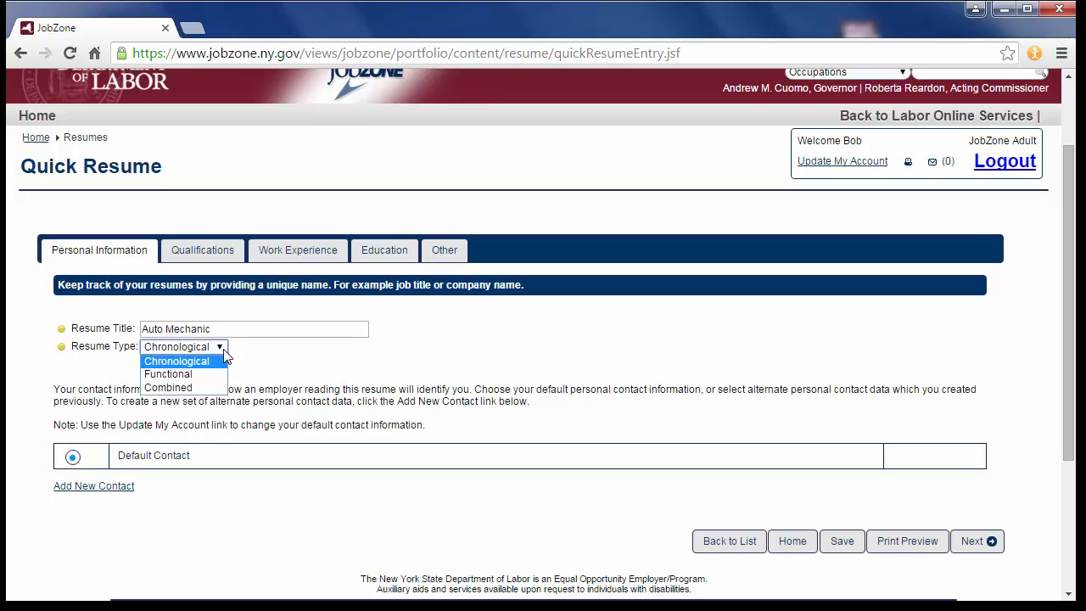
pyautogui.click(224, 356)
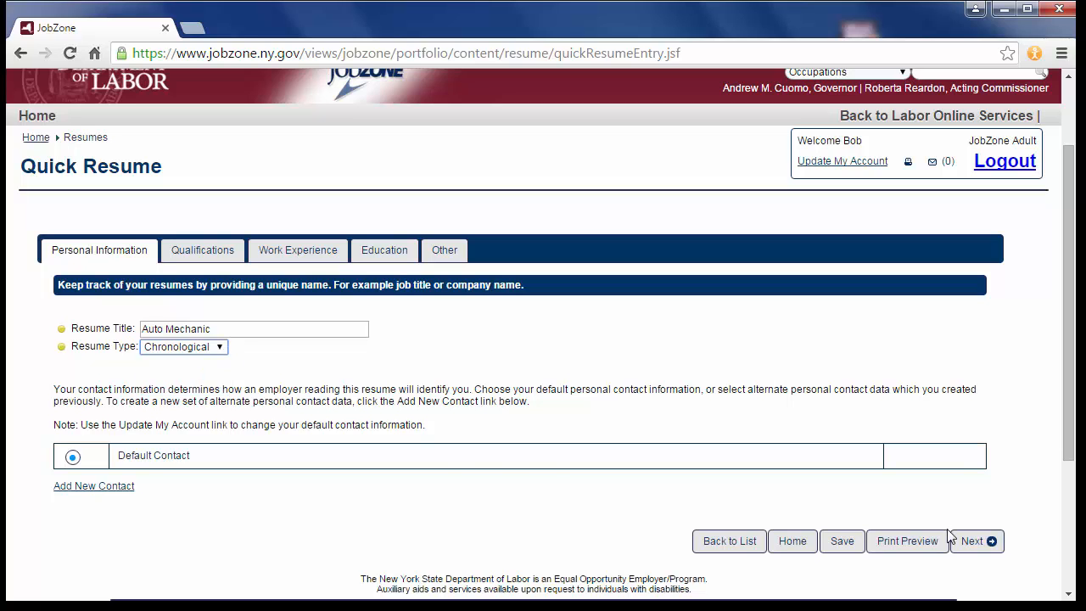
pyautogui.click(972, 550)
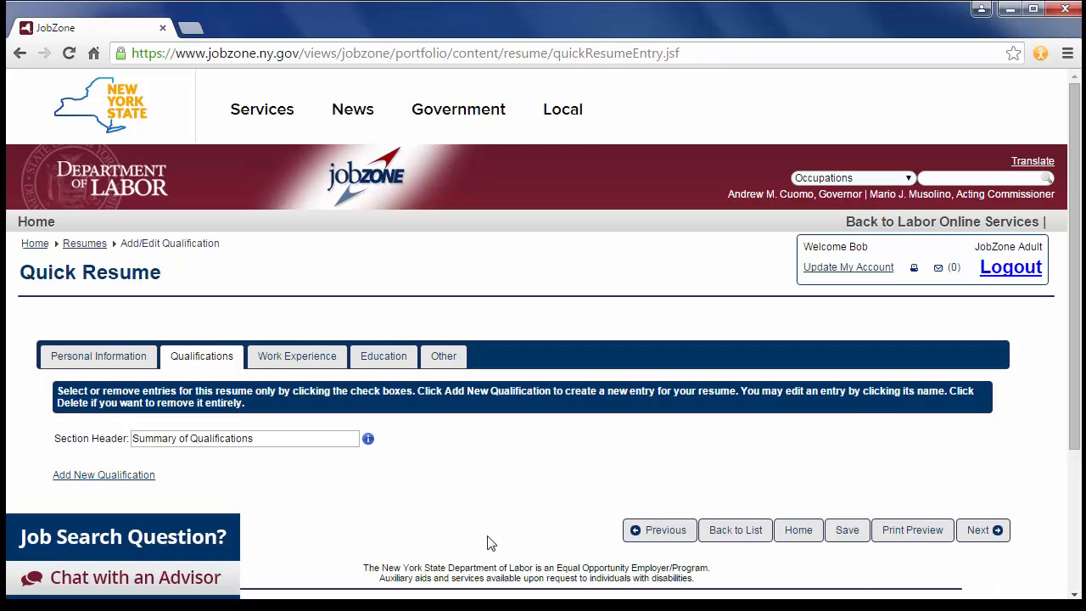
# Step: Add a qualification titled "Auto Mechanic" and paste the prepared summary beginning "ASE Certified Mechanic with 10 years of extensive experience"
pyautogui.moveTo(370, 447)
pyautogui.click(91, 477)
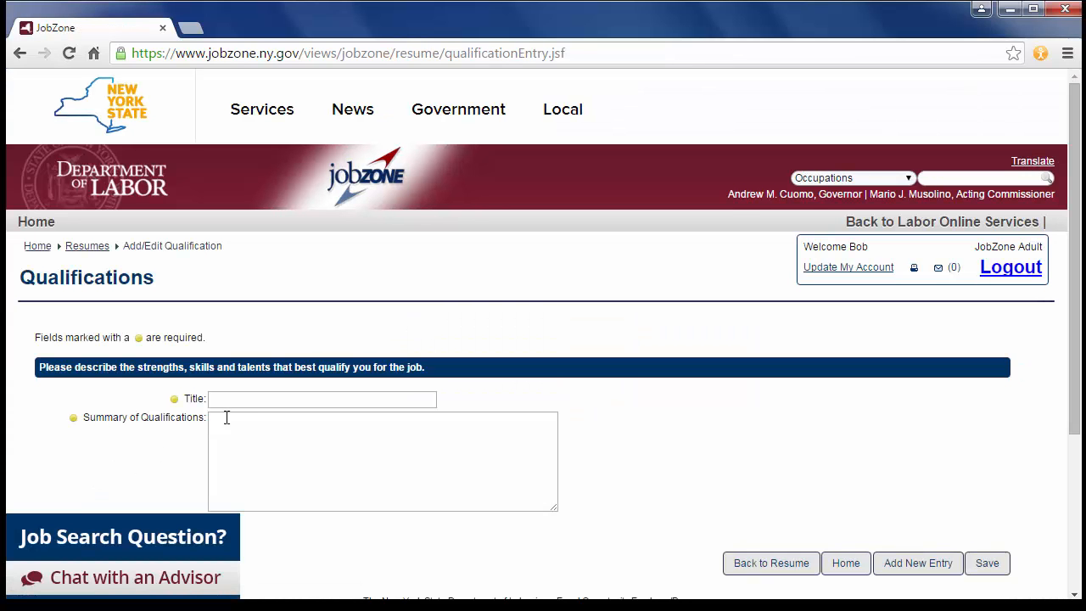
pyautogui.click(231, 402)
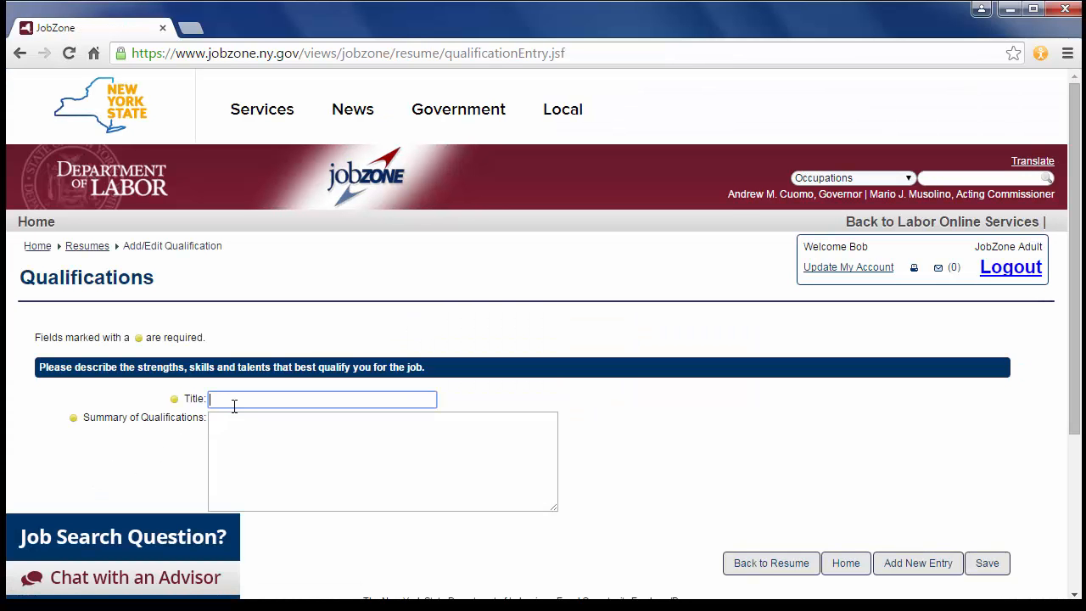
pyautogui.write('Auto Mechanic')
pyautogui.click(240, 421)
pyautogui.hotkey('ctrl', 'v')
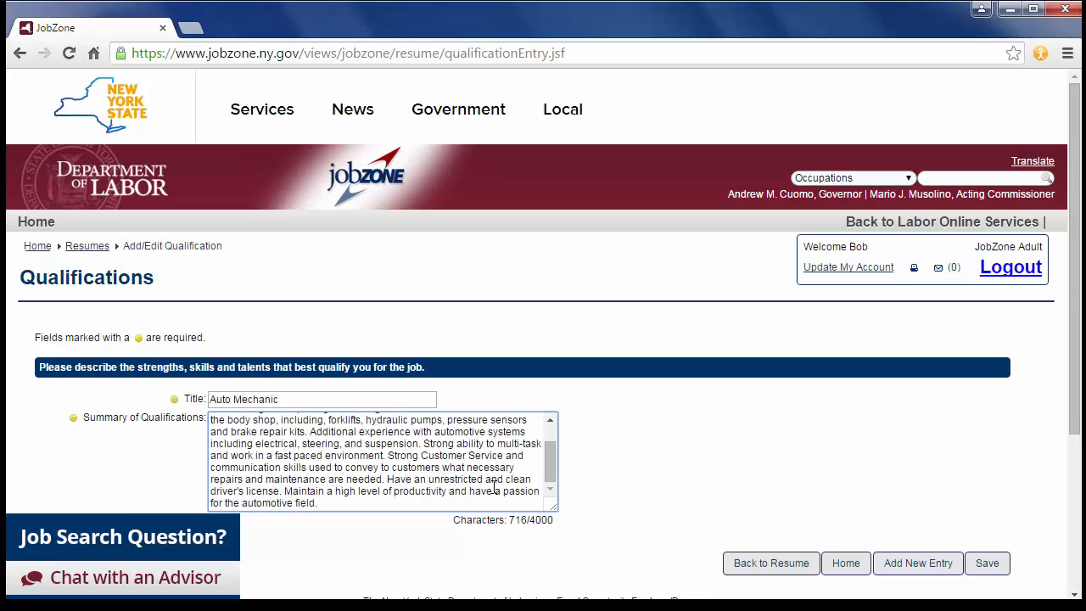
# Step: Look through the pasted summary of qualifications and save the entry
pyautogui.moveTo(553, 461); pyautogui.dragTo(549, 445)
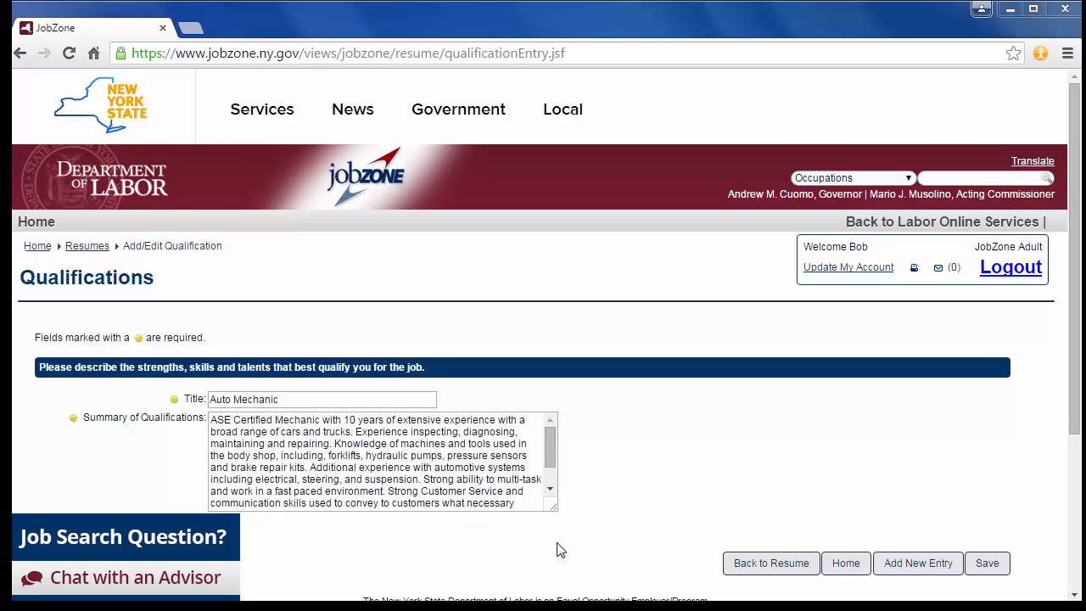
pyautogui.click(551, 496)
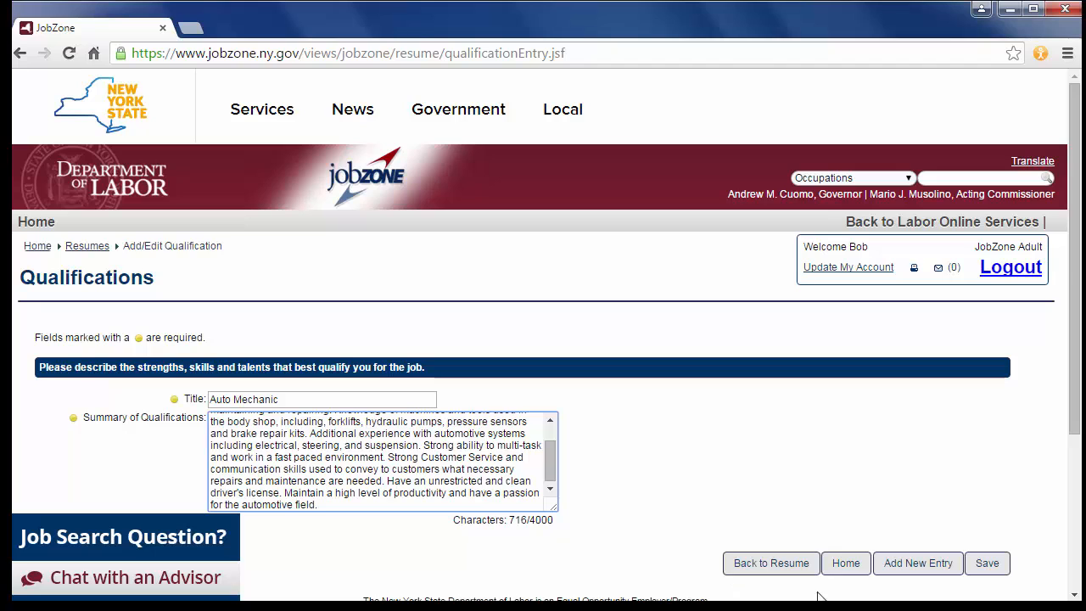
pyautogui.click(985, 572)
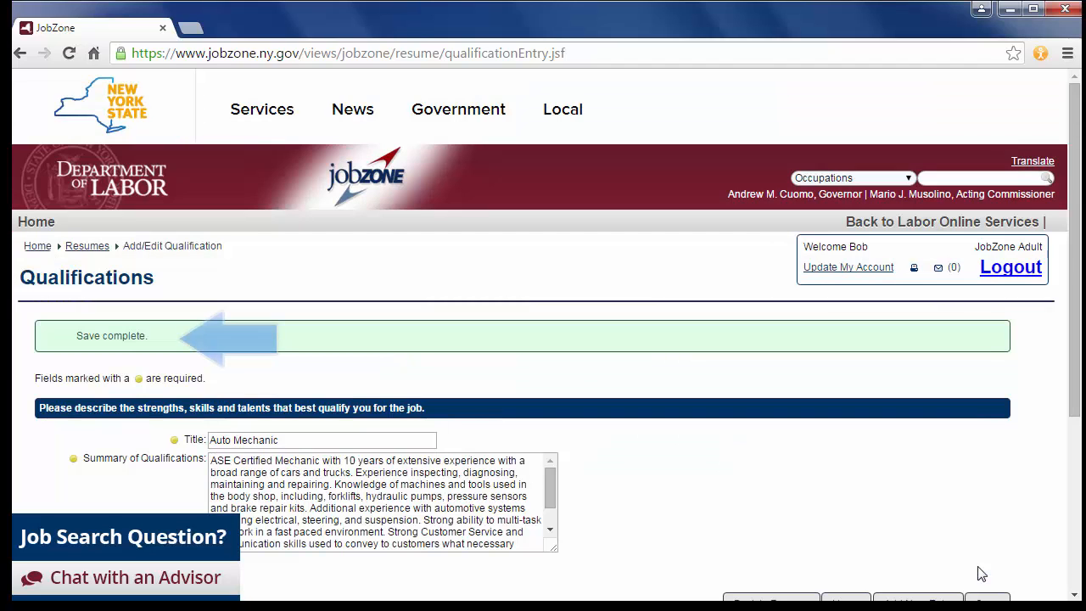
# Step: Return to the resume and include the Auto Mechanic qualification in it
pyautogui.moveTo(1070, 380); pyautogui.dragTo(1070, 477)
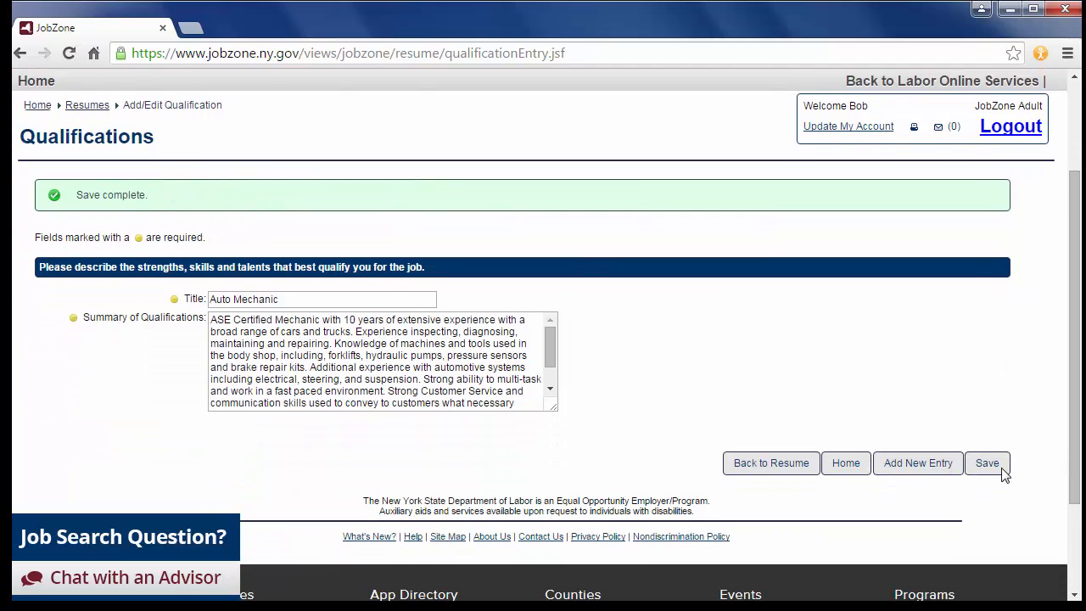
pyautogui.click(769, 463)
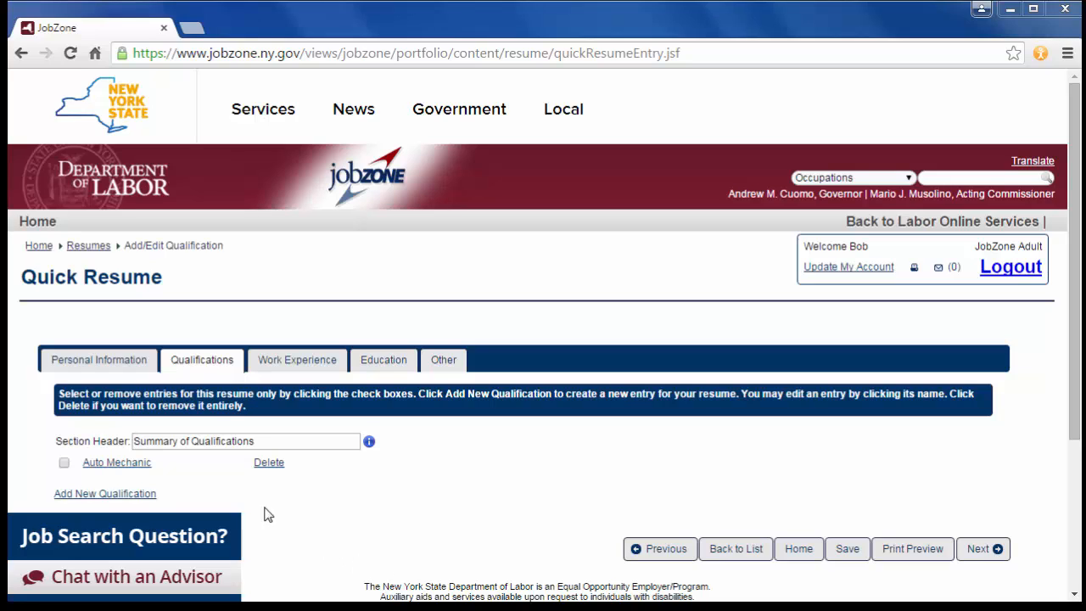
pyautogui.click(64, 463)
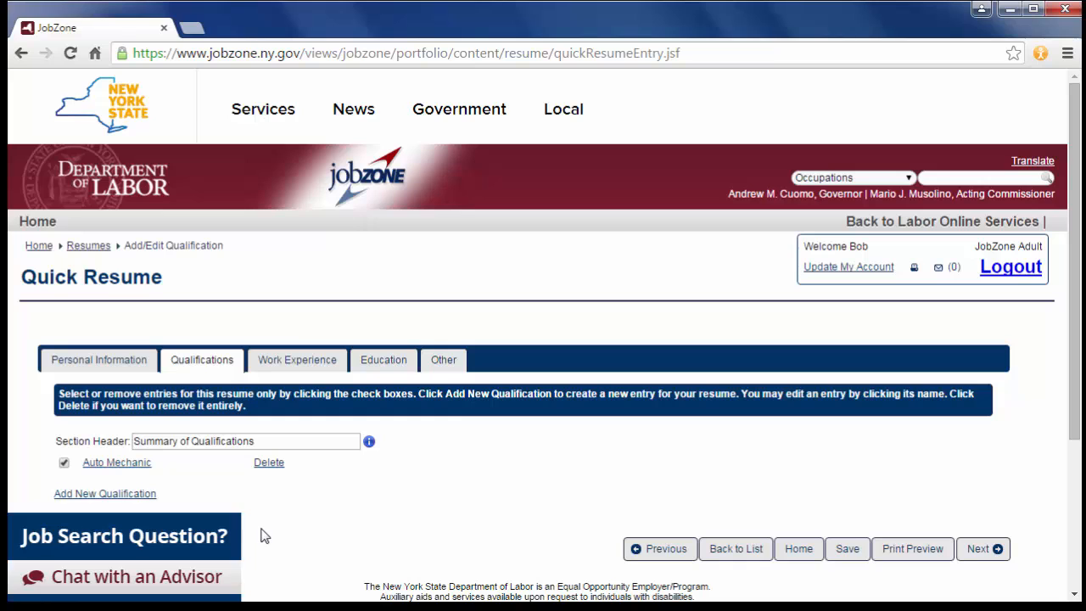
# Step: Continue to Work Experience and start a new entry with job title "Auto Technician" and job type Full Time
pyautogui.click(980, 550)
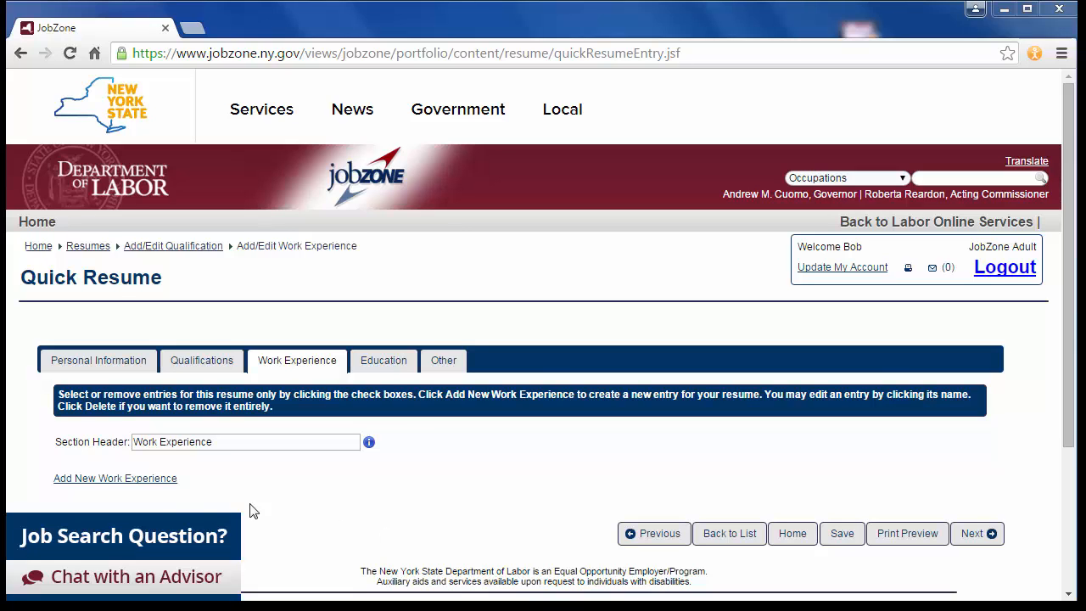
pyautogui.click(110, 481)
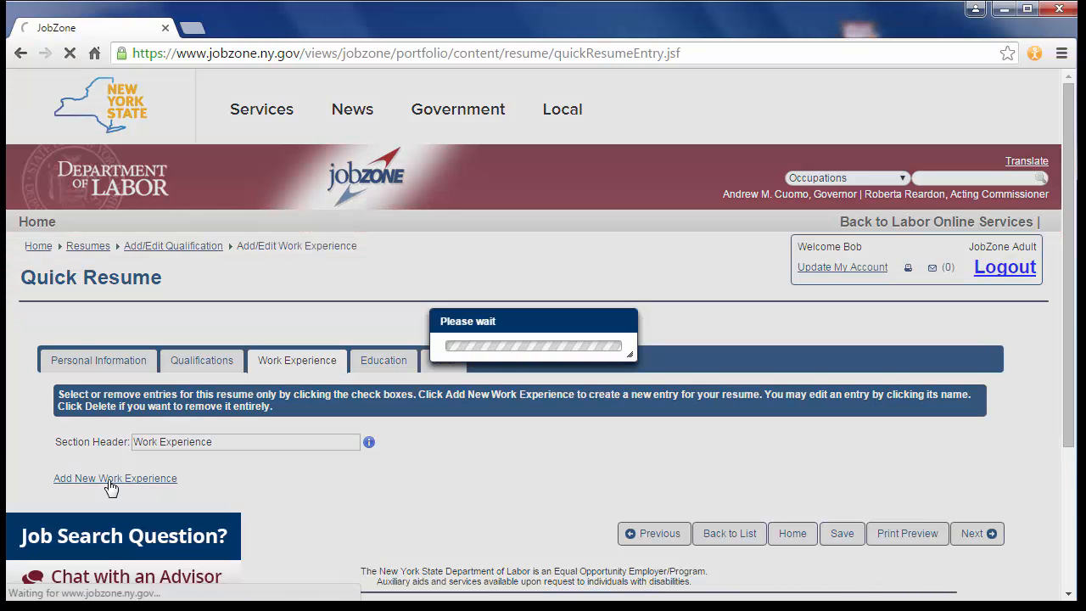
pyautogui.scroll(-3, 383, 438)
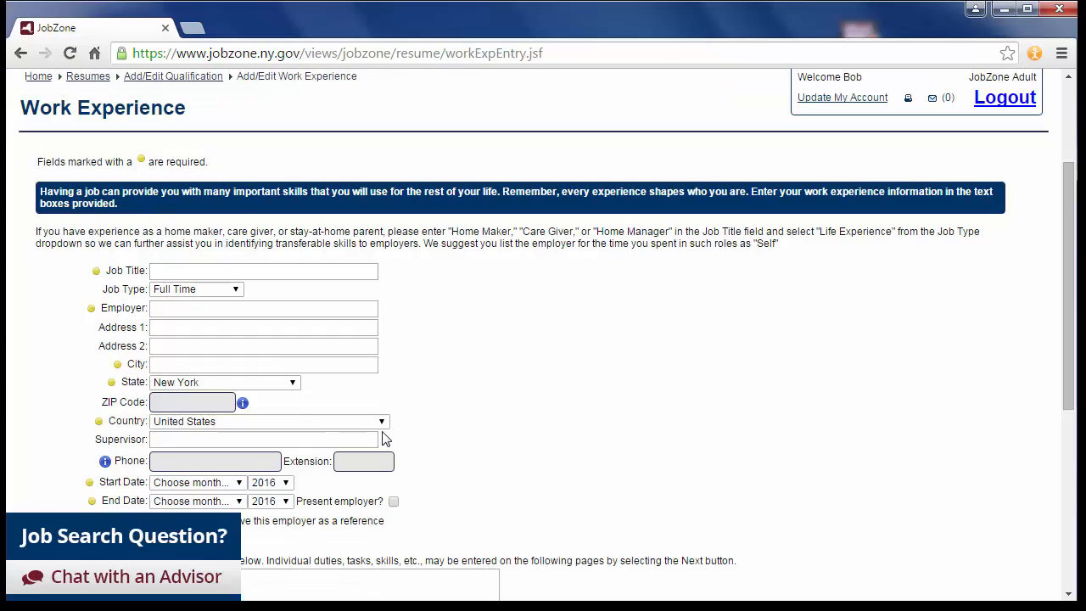
pyautogui.scroll(-1, 373, 390)
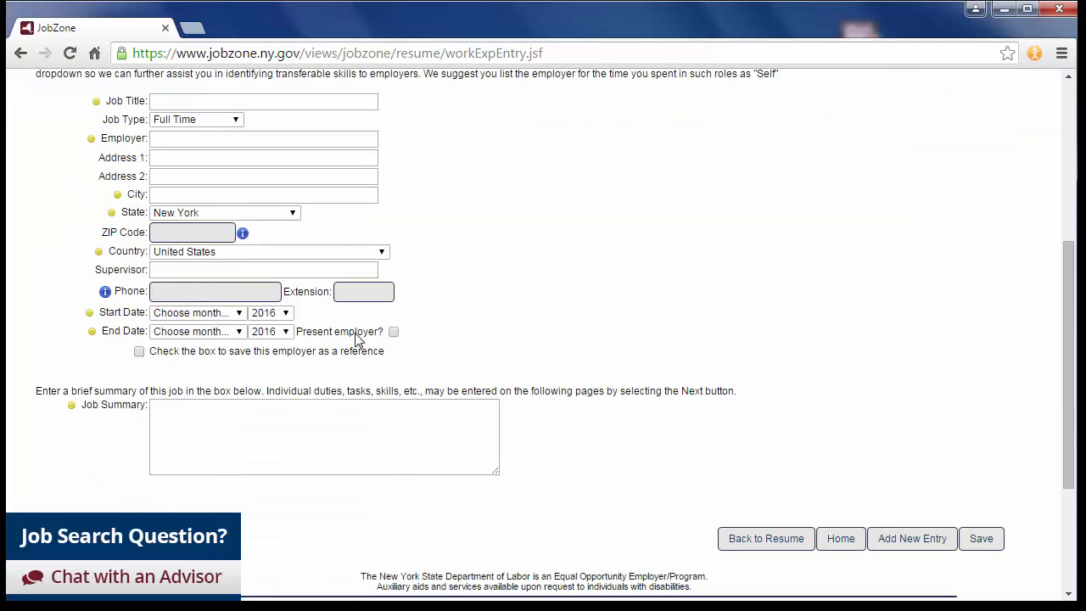
pyautogui.click(269, 103)
pyautogui.write('Auto Tech')
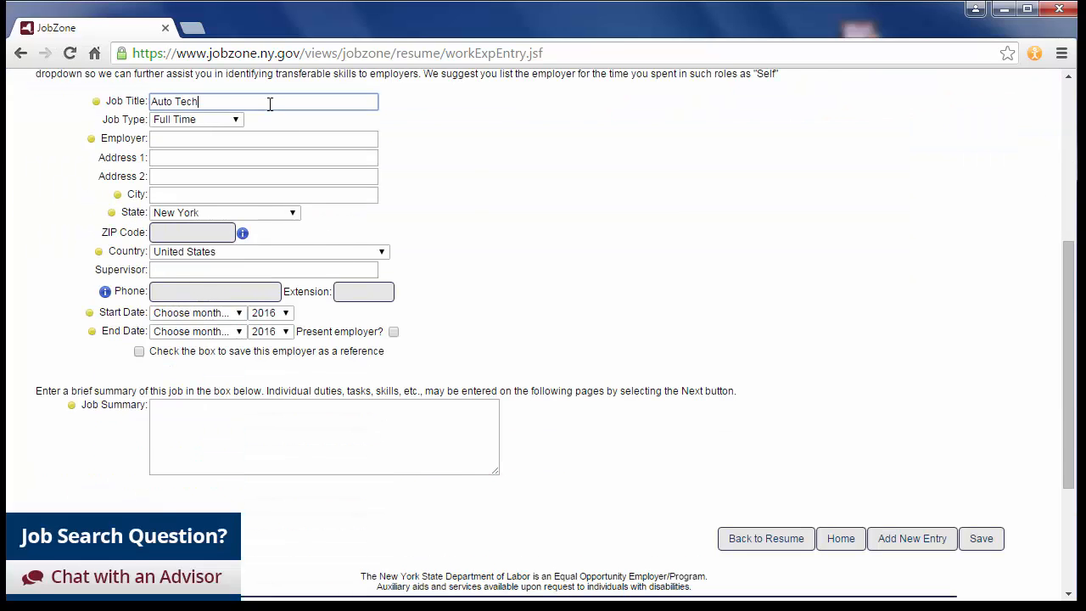
pyautogui.write('nician')
pyautogui.click(238, 120)
pyautogui.click(232, 135)
# Step: Enter "Joe's Auto Shop" as the employer and "Albany" as the city of the work experience entry
pyautogui.click(233, 139)
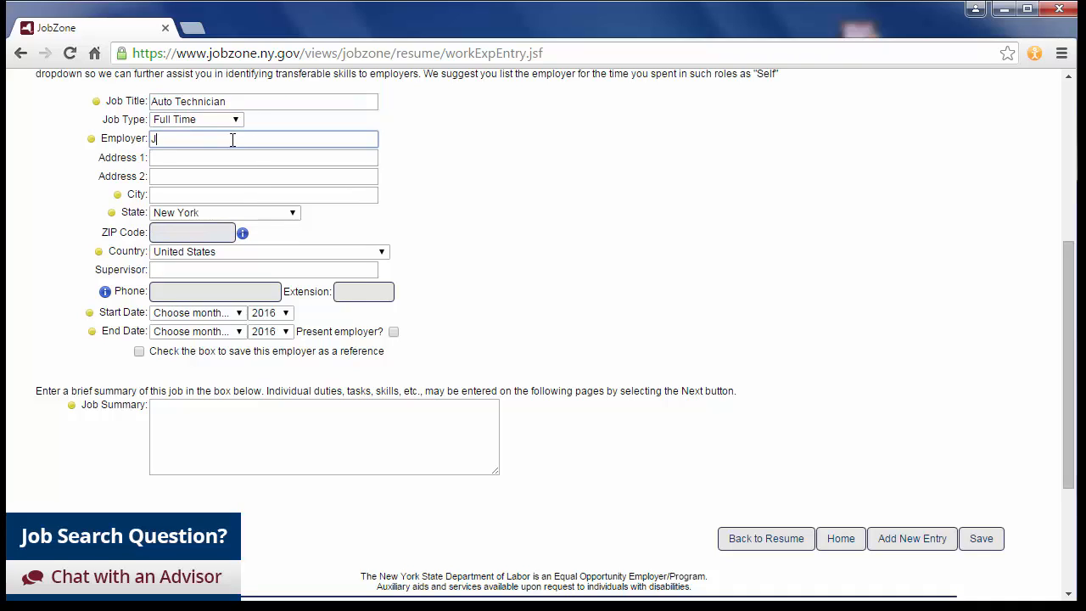
pyautogui.write("Joe's Auto Shop")
pyautogui.click(228, 192)
pyautogui.write('Alban')
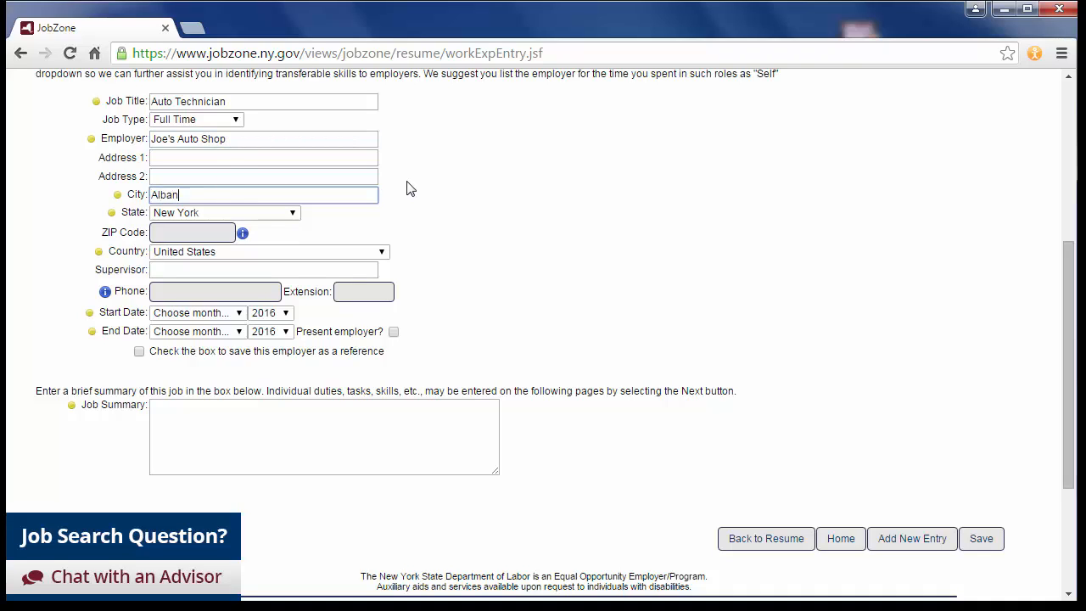
pyautogui.write('y')
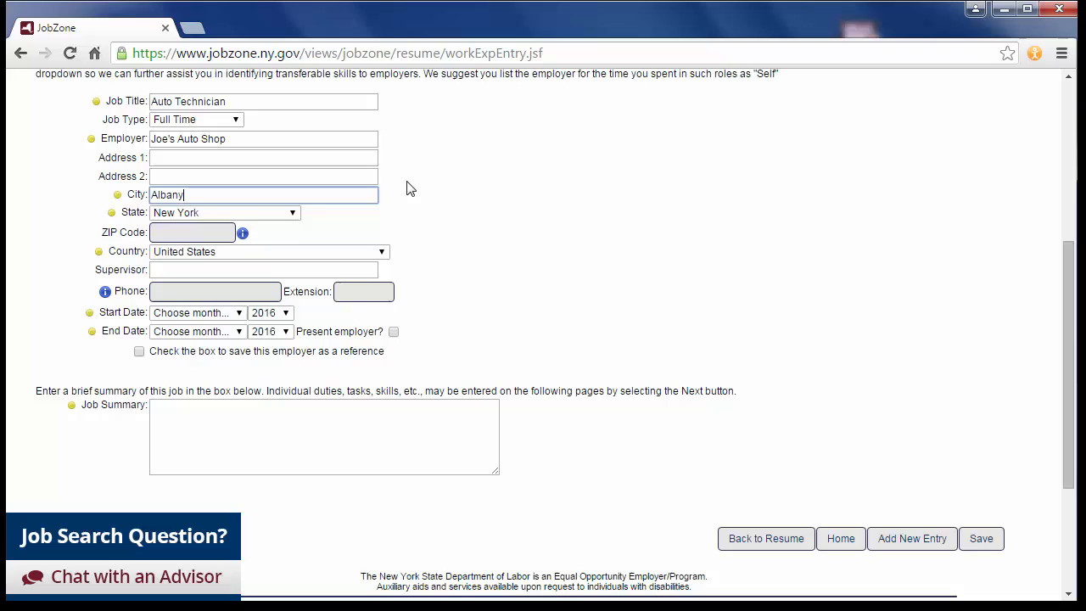
# Step: Check the state and country selections of the work experience entry, keeping New York and United States
pyautogui.click(292, 219)
pyautogui.click(292, 218)
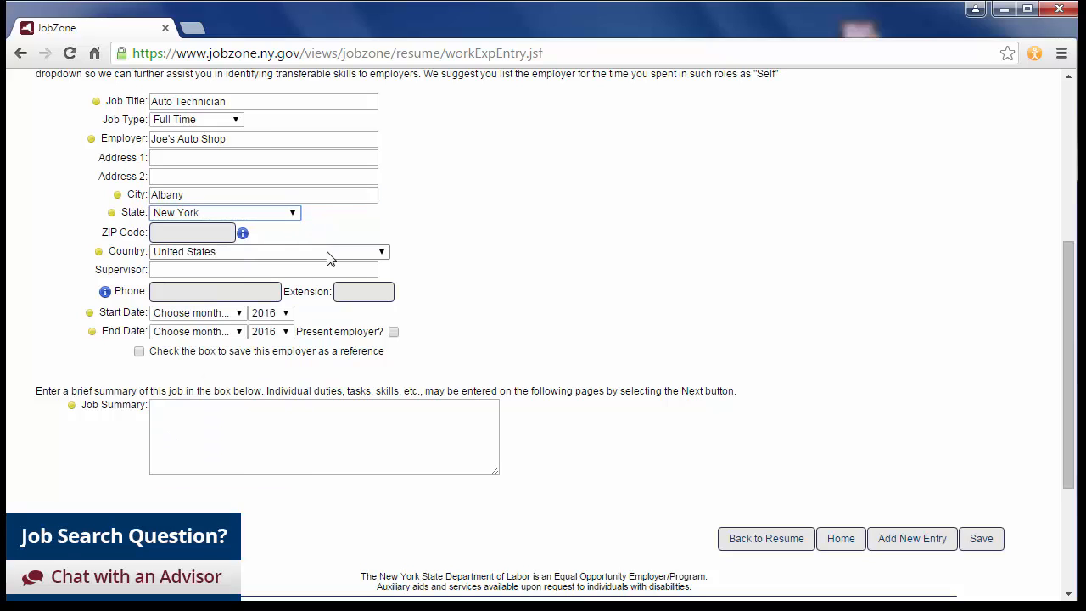
pyautogui.click(383, 253)
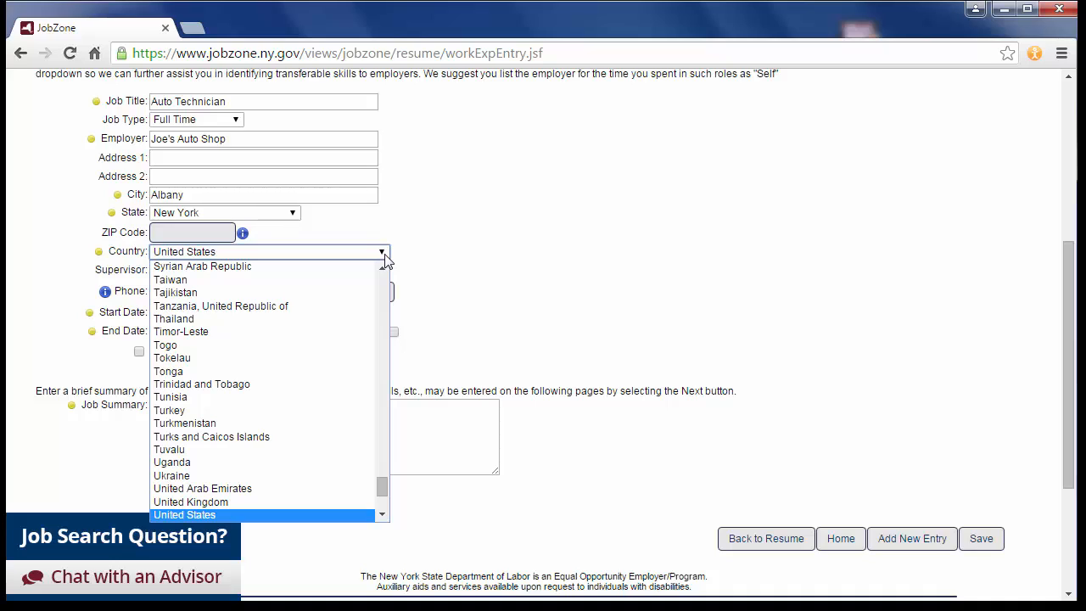
pyautogui.click(384, 254)
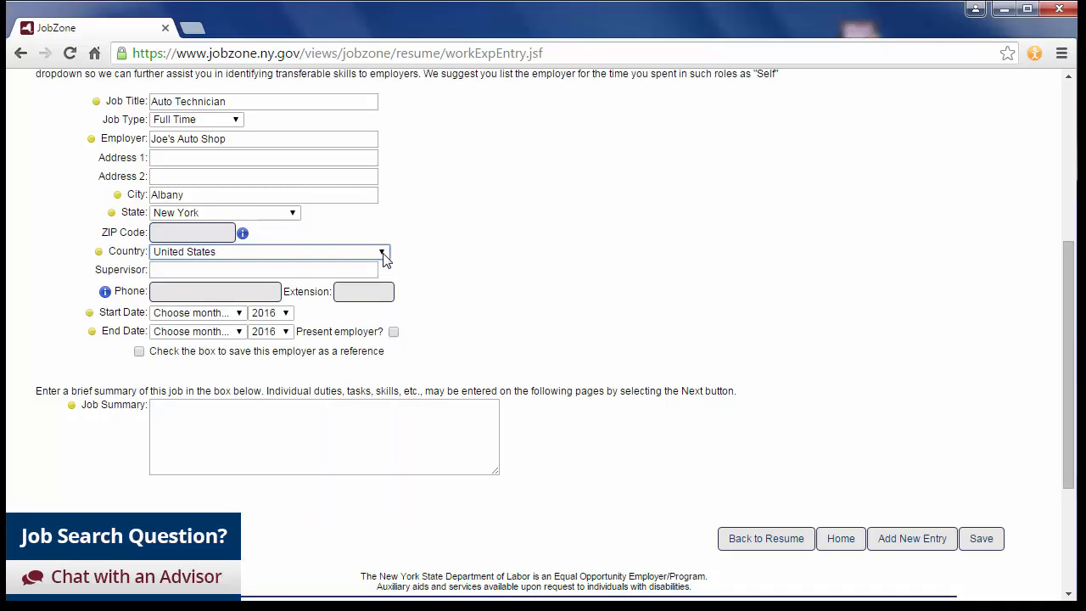
pyautogui.moveTo(242, 234)
pyautogui.moveTo(105, 293)
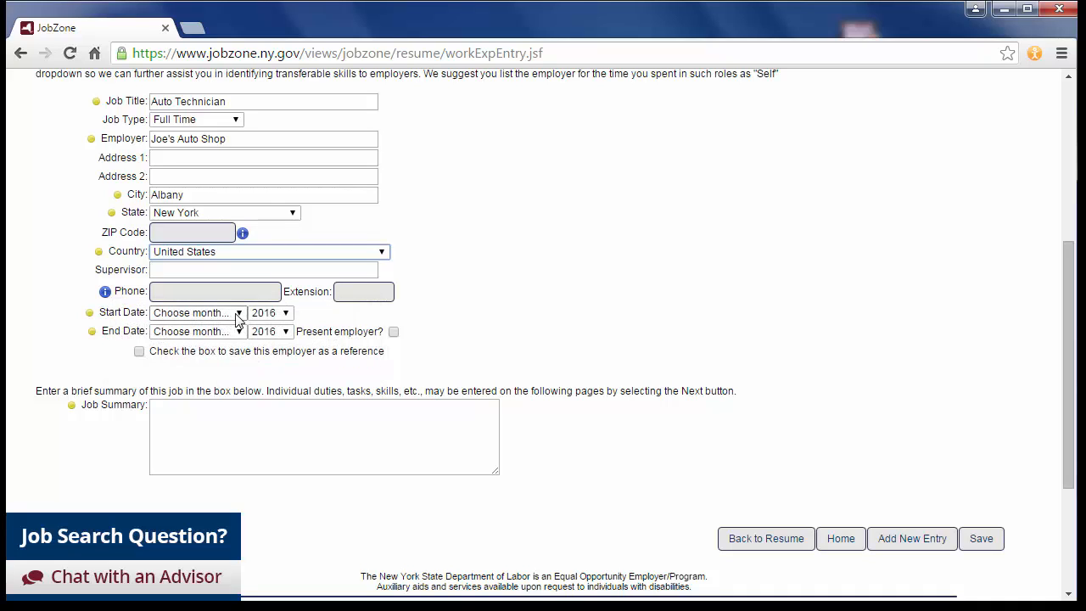
# Step: Set the job's start date to Mar 2008 and its end date to Nov 2015
pyautogui.click(241, 315)
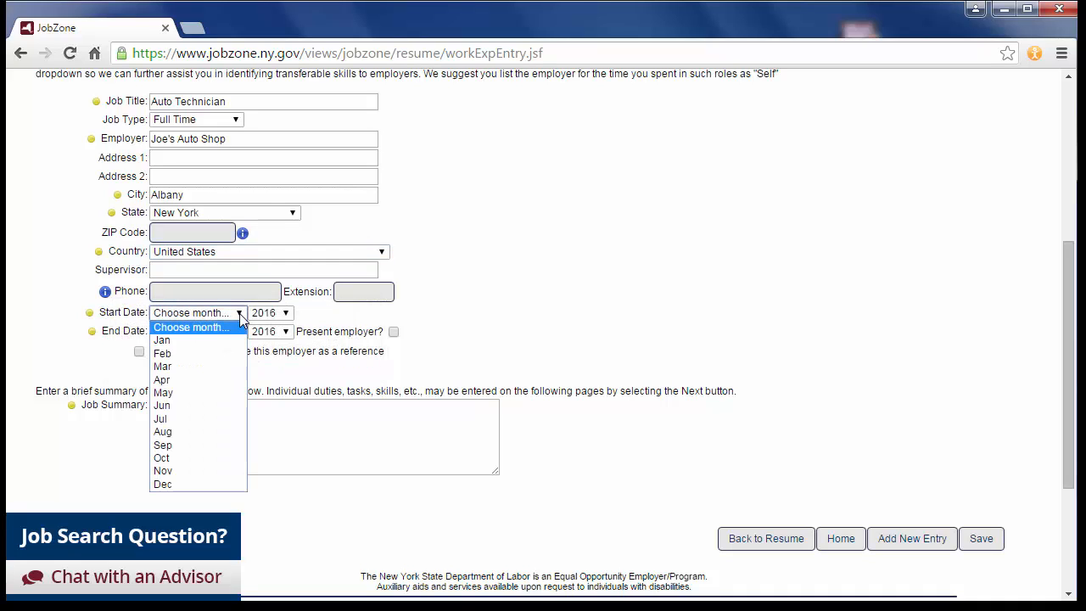
pyautogui.click(215, 368)
pyautogui.click(285, 316)
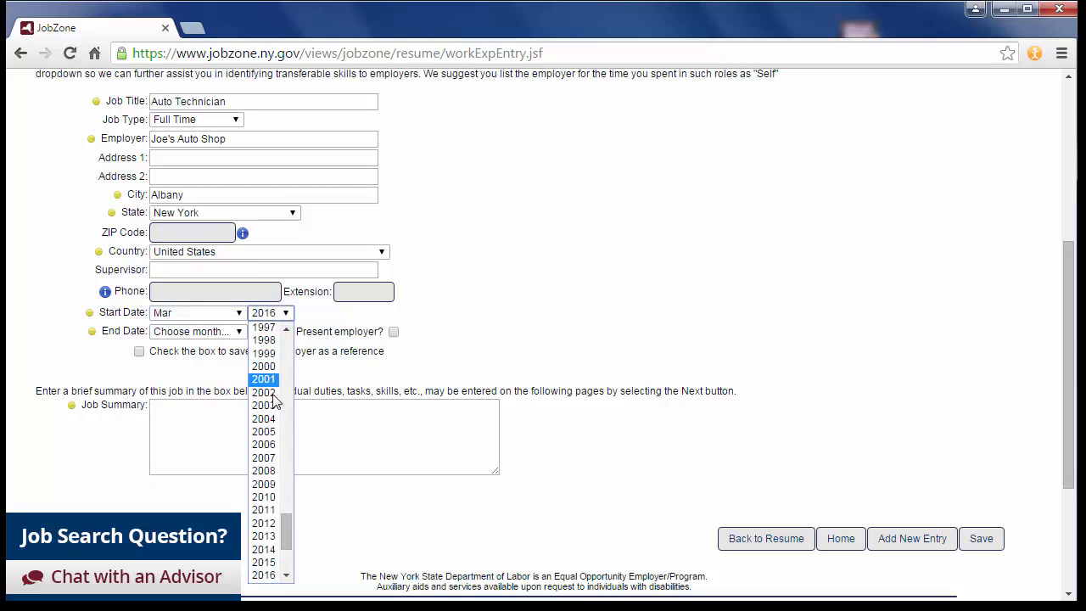
pyautogui.click(264, 470)
pyautogui.click(224, 332)
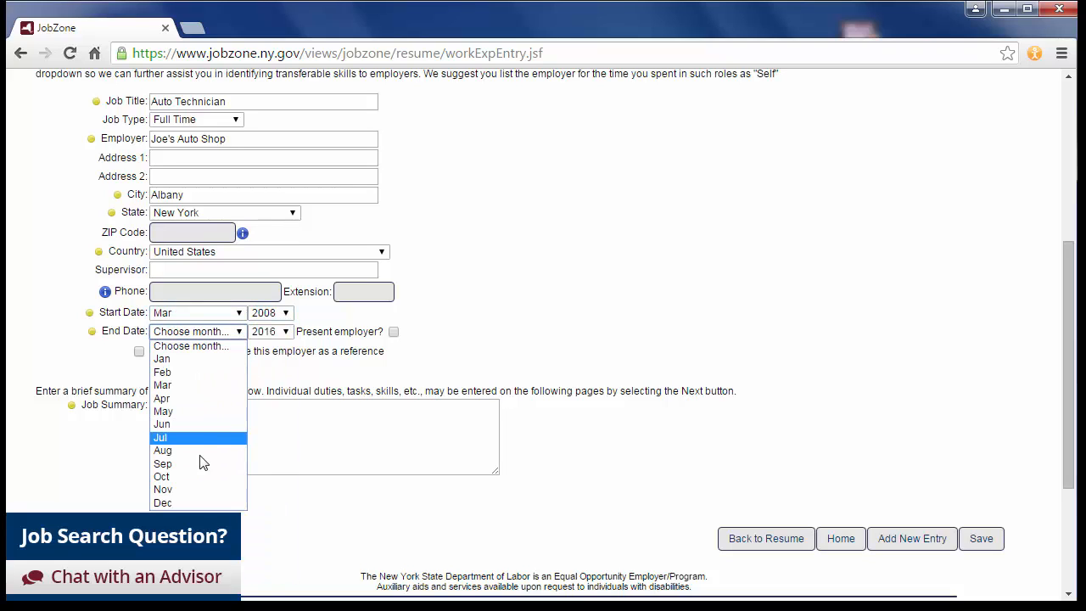
pyautogui.click(203, 489)
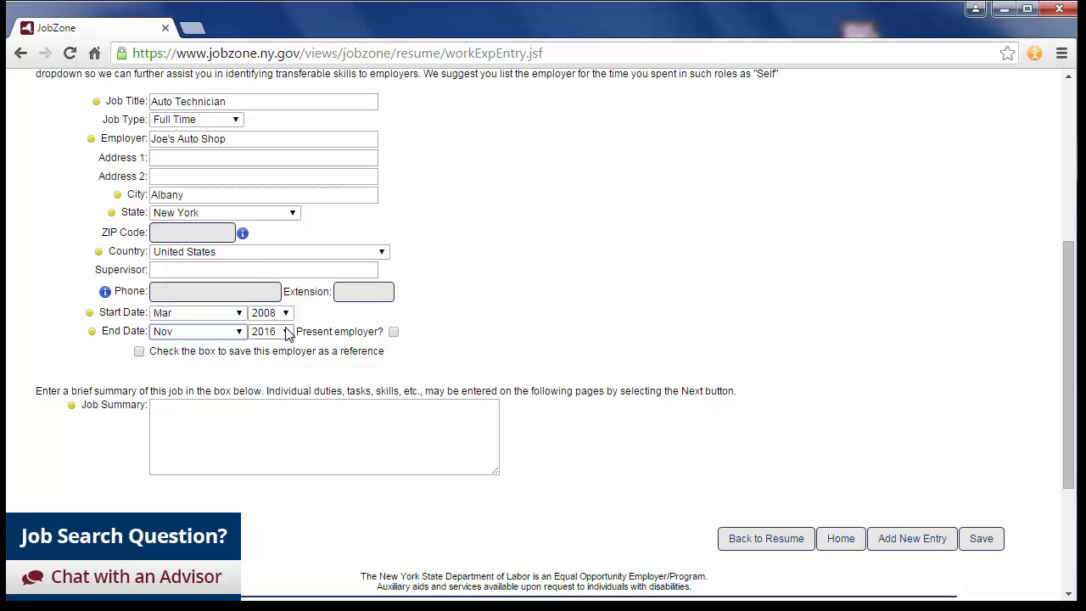
pyautogui.click(286, 332)
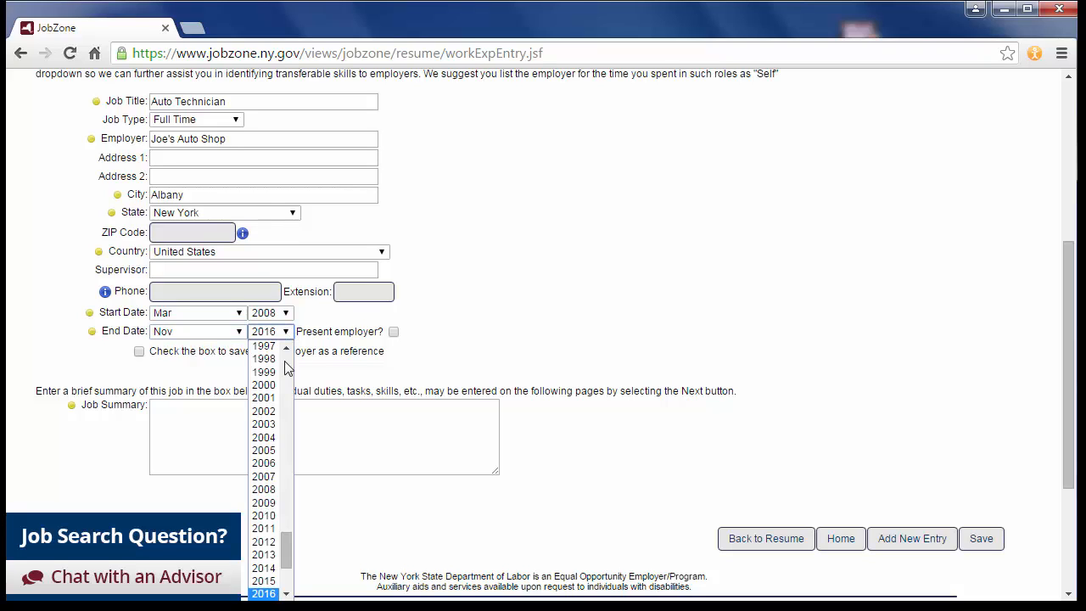
pyautogui.click(265, 582)
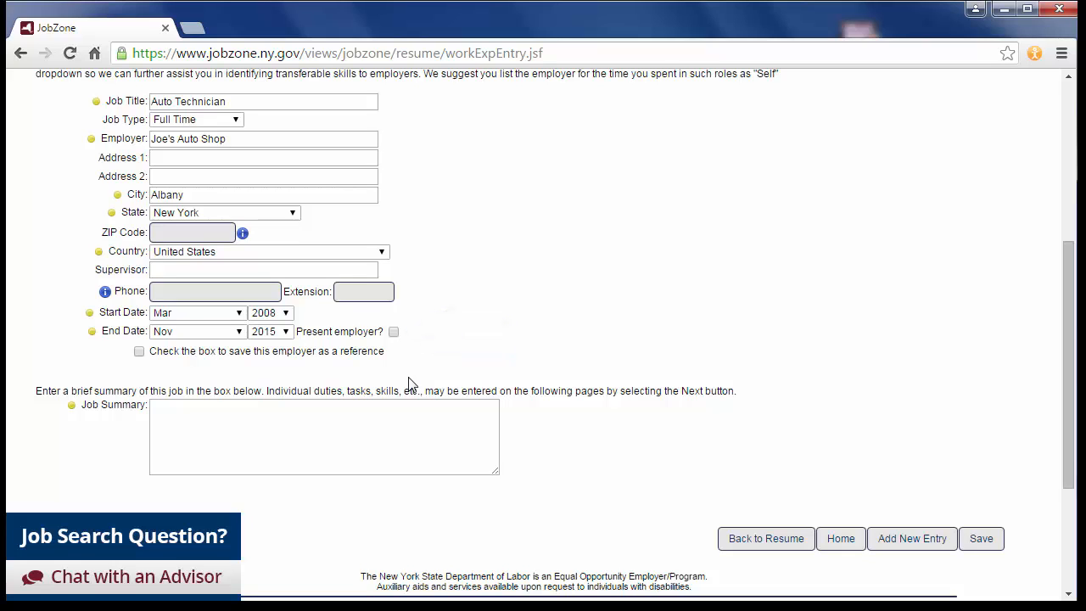
# Step: Paste the copied description of vehicle inspection and repair duties as the job summary and save the work experience entry
pyautogui.click(325, 421)
pyautogui.hotkey('ctrl', 'v')
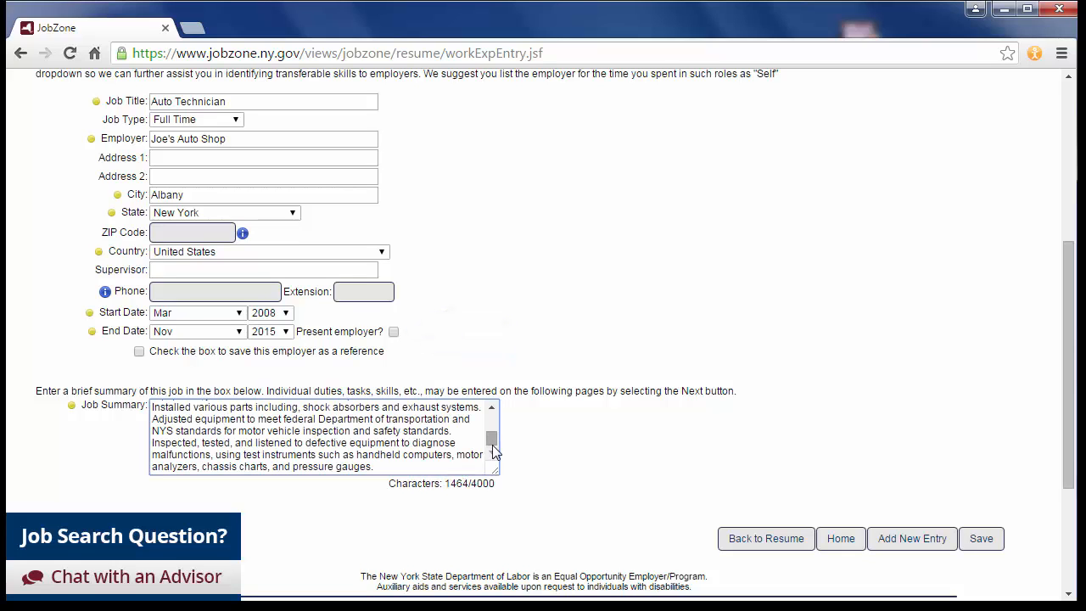
pyautogui.moveTo(492, 436); pyautogui.dragTo(493, 407)
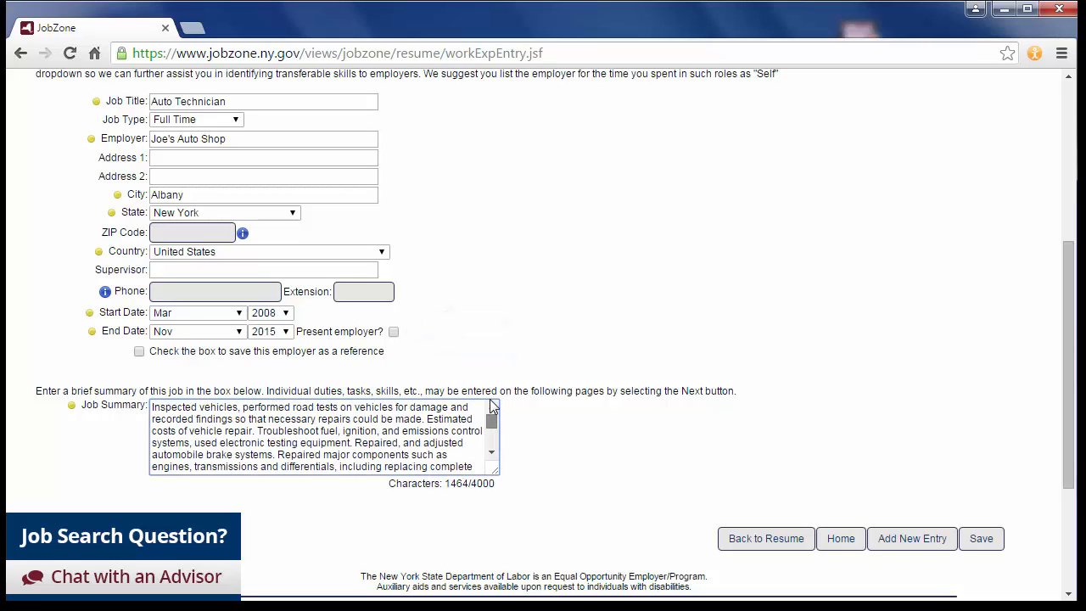
pyautogui.click(983, 548)
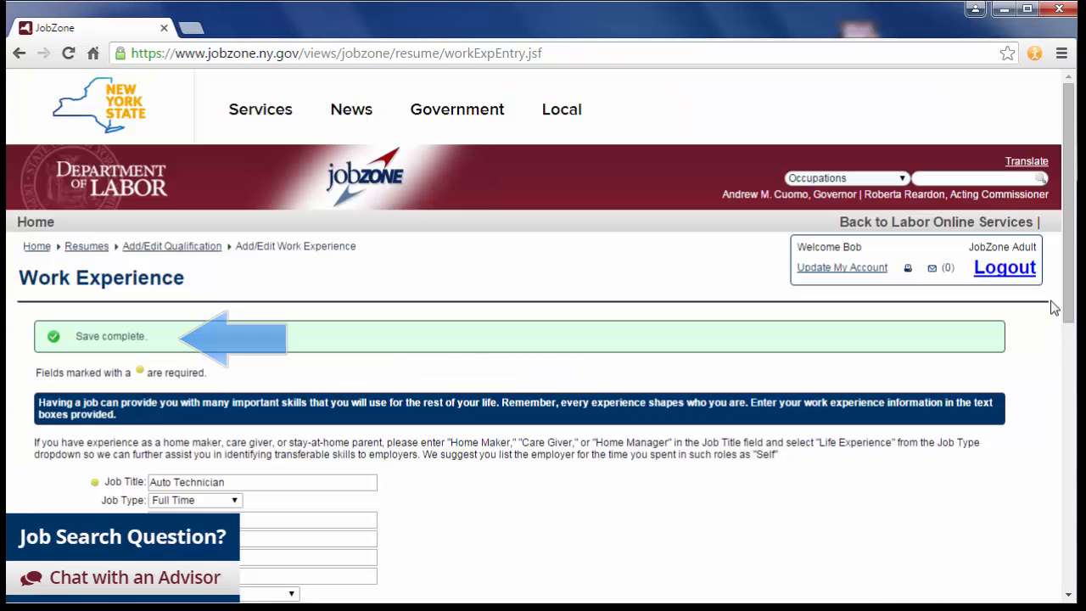
# Step: Return to the resume and start a new entry in its Education section
pyautogui.moveTo(1067, 285); pyautogui.dragTo(1047, 459)
pyautogui.click(755, 536)
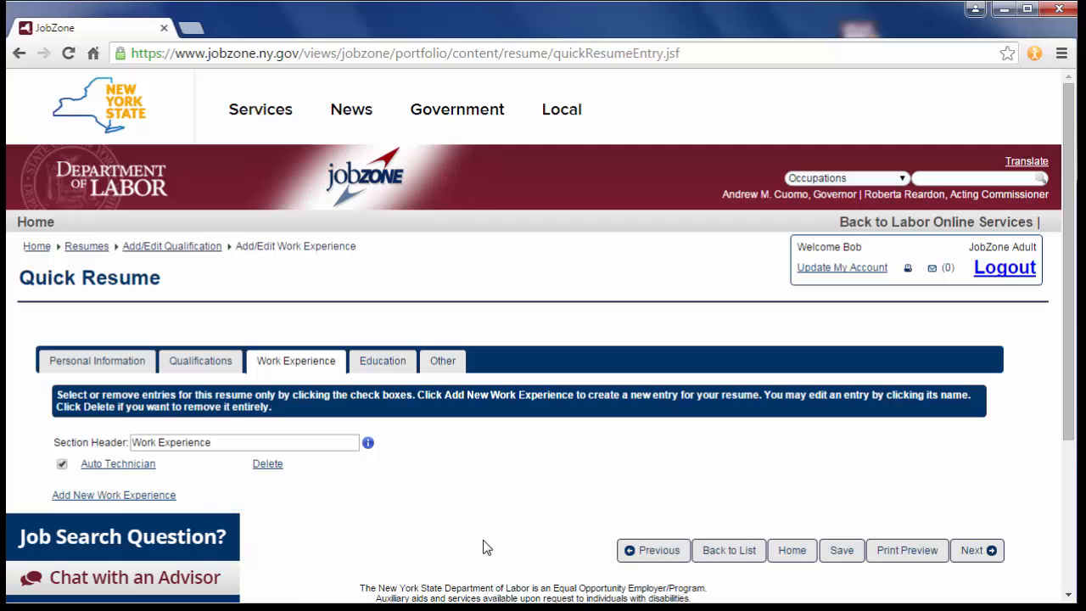
pyautogui.click(970, 557)
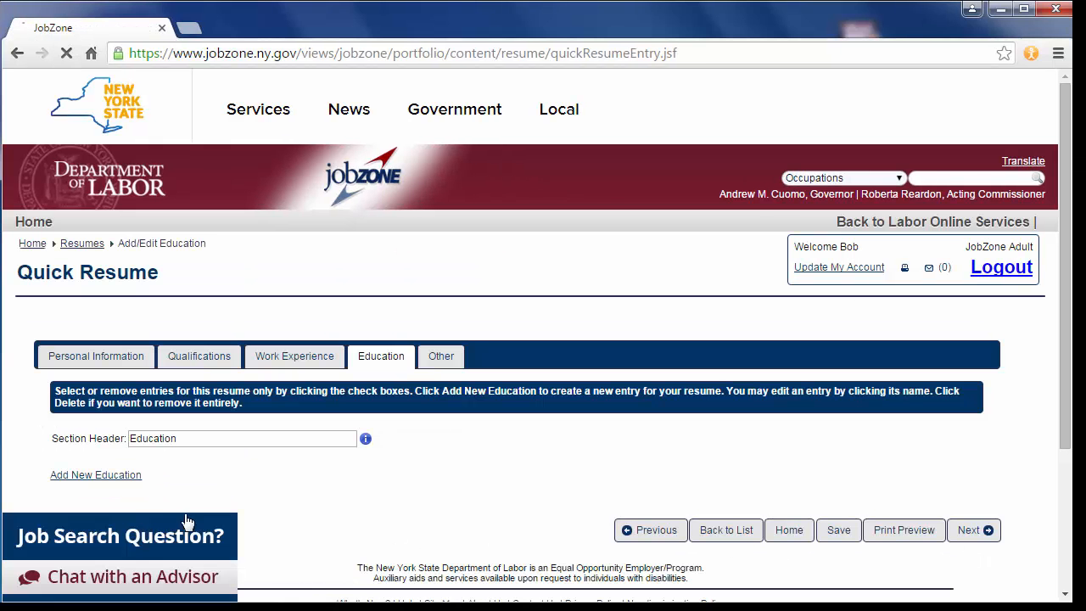
pyautogui.click(105, 480)
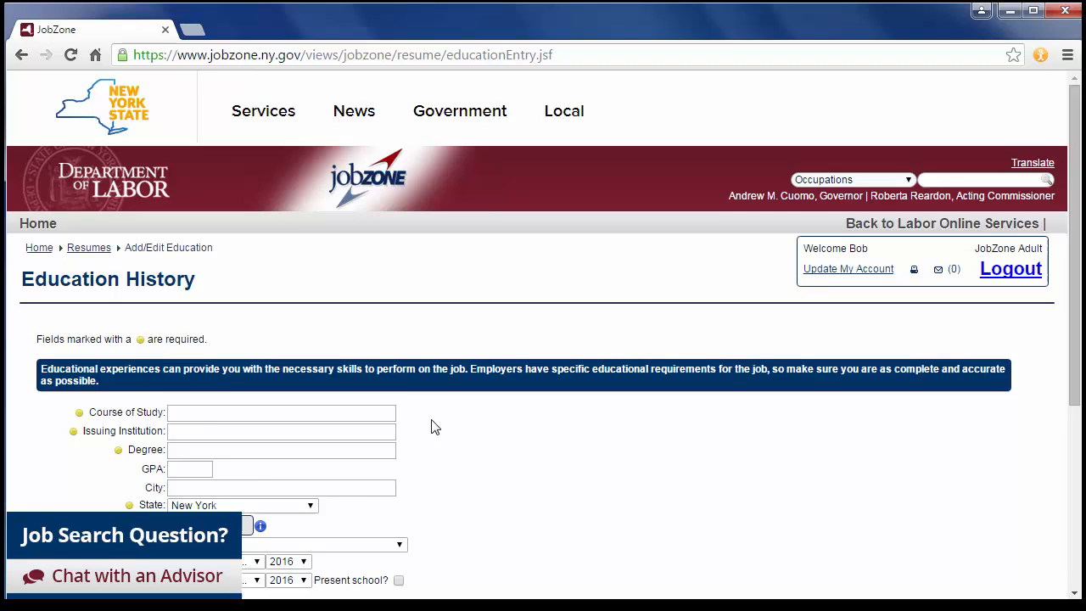
# Step: Enter "Automotive Mechanics" as the course of study, "Monroe Community College" as the issuing institution and "Associates" as the degree
pyautogui.scroll(-2, 430, 426)
pyautogui.click(316, 246)
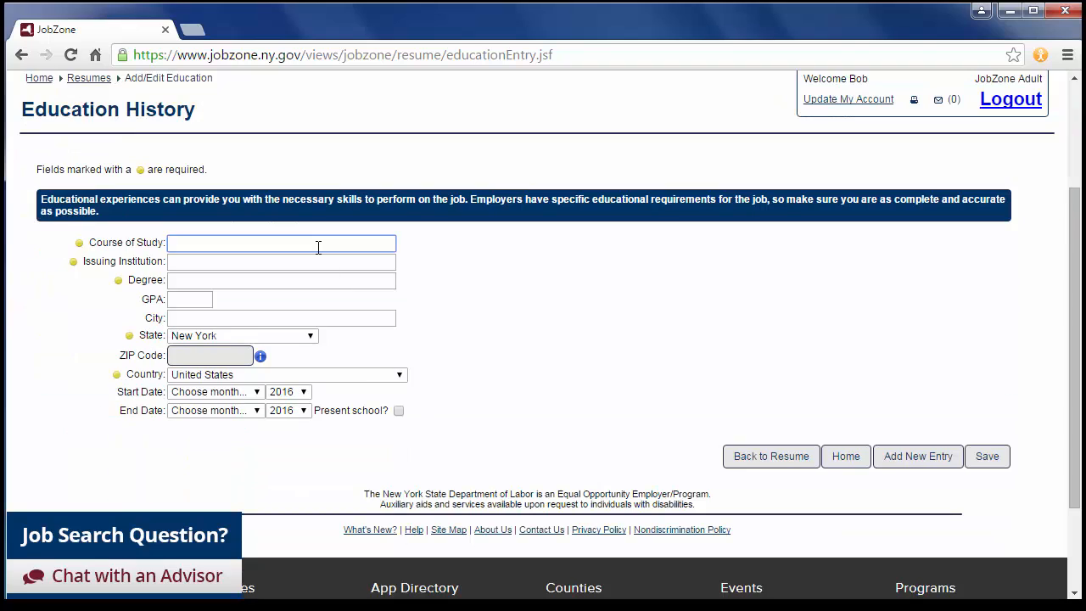
pyautogui.write('Automotive Mechanics')
pyautogui.press('Tab')
pyautogui.write('Monroe Comm')
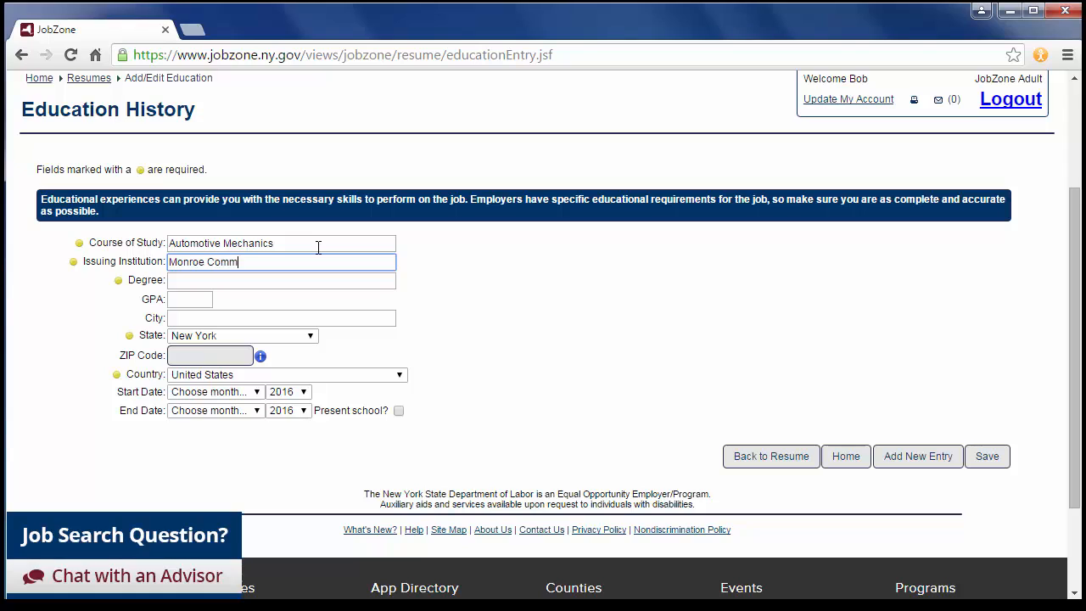
pyautogui.write('unity College')
pyautogui.press('Tab')
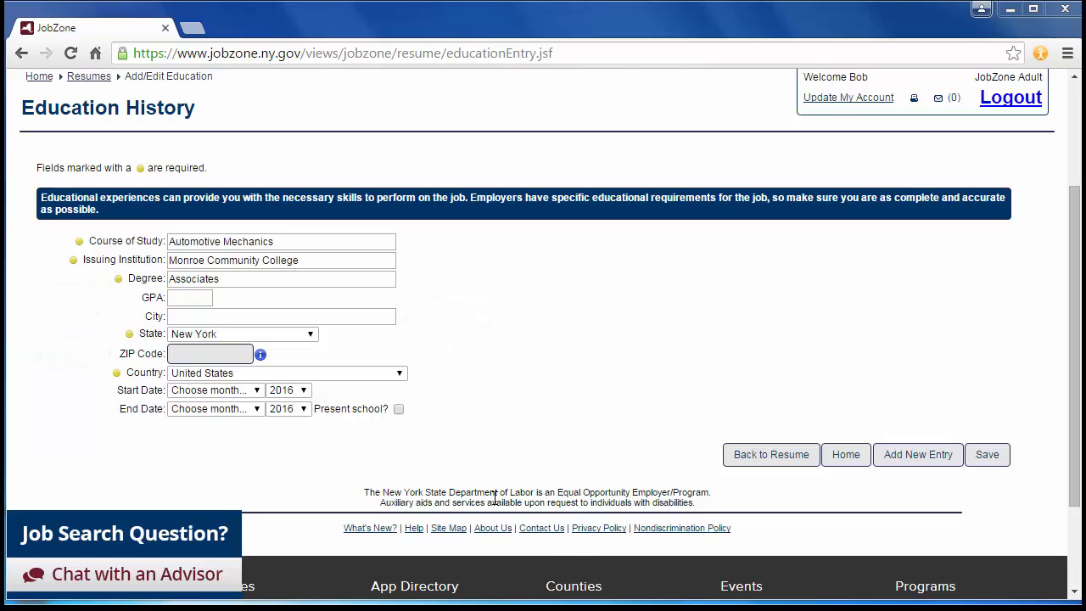
# Step: Check the education entry's state and country choices, leaving New York and United States selected
pyautogui.click(310, 339)
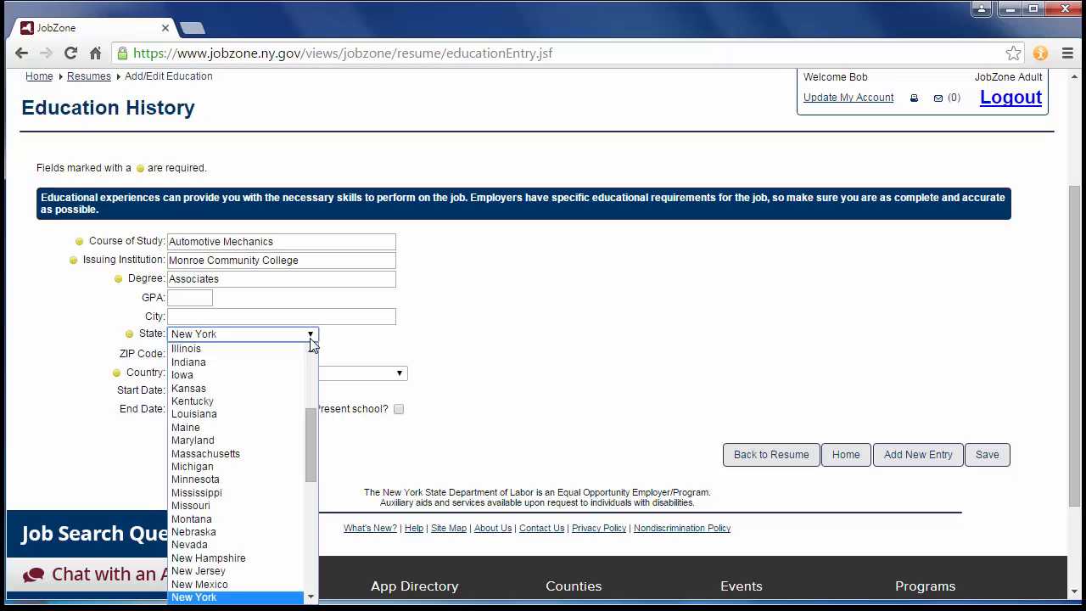
pyautogui.click(310, 340)
pyautogui.scroll(-1, 311, 345)
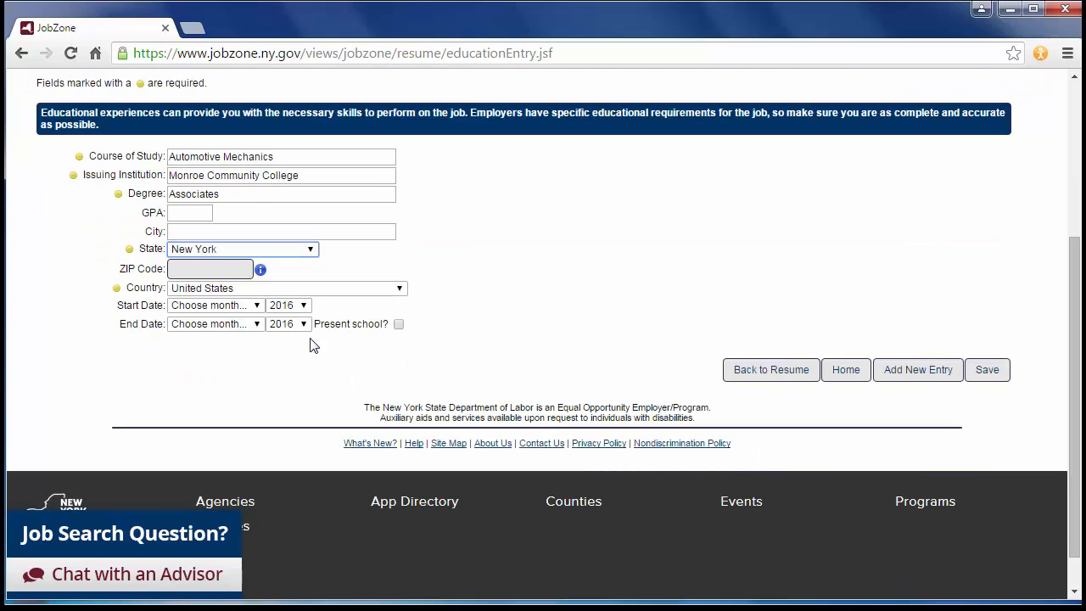
pyautogui.click(400, 295)
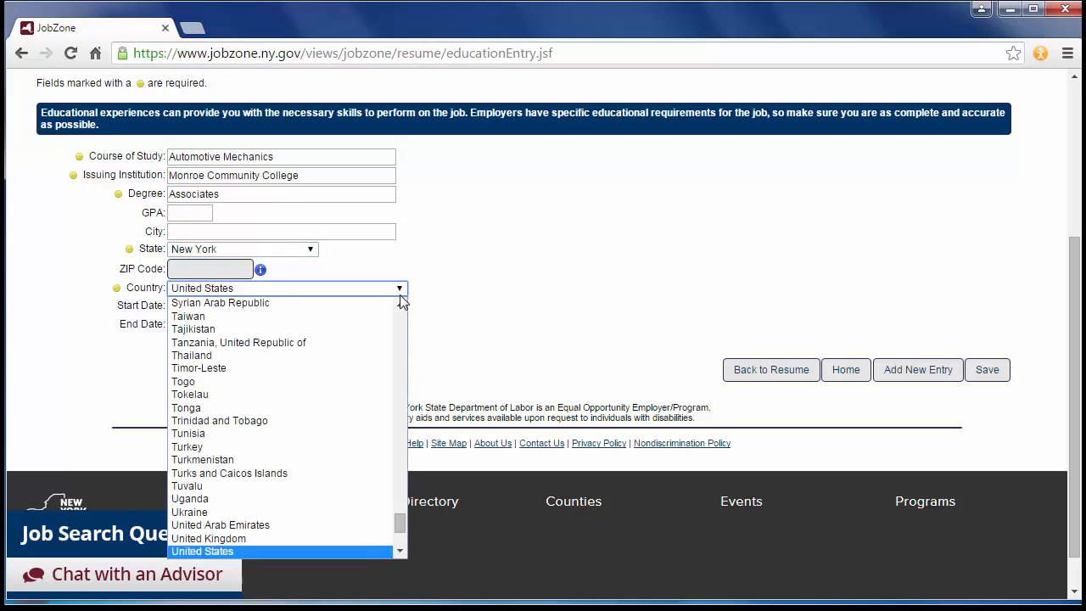
pyautogui.click(399, 296)
# Step: Set the education dates to Feb 2004 through Sep 2006 and save the entry
pyautogui.click(255, 305)
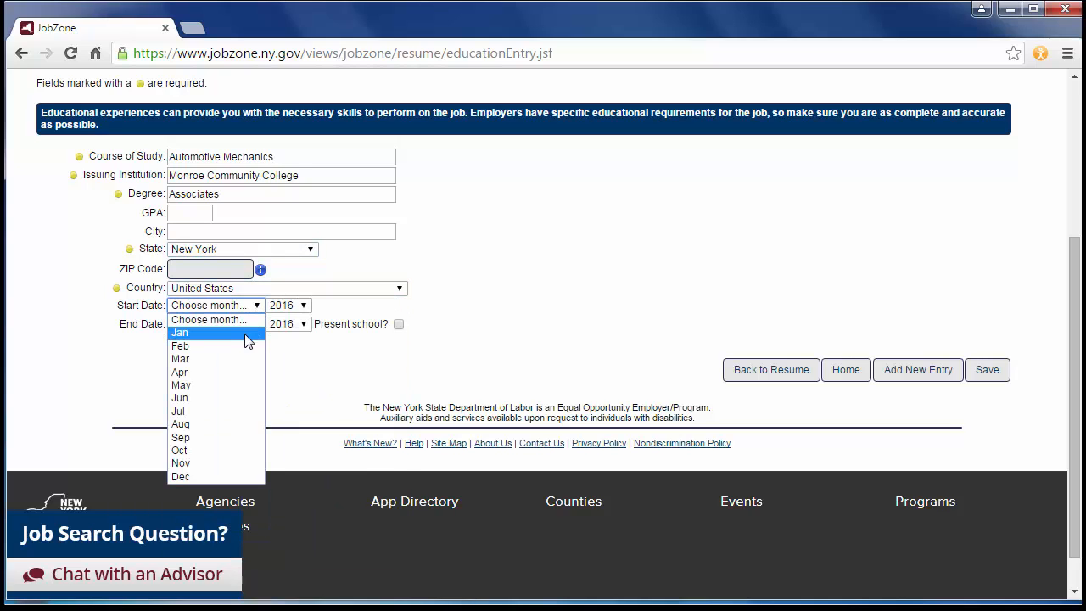
pyautogui.click(246, 345)
pyautogui.click(303, 306)
pyautogui.click(280, 405)
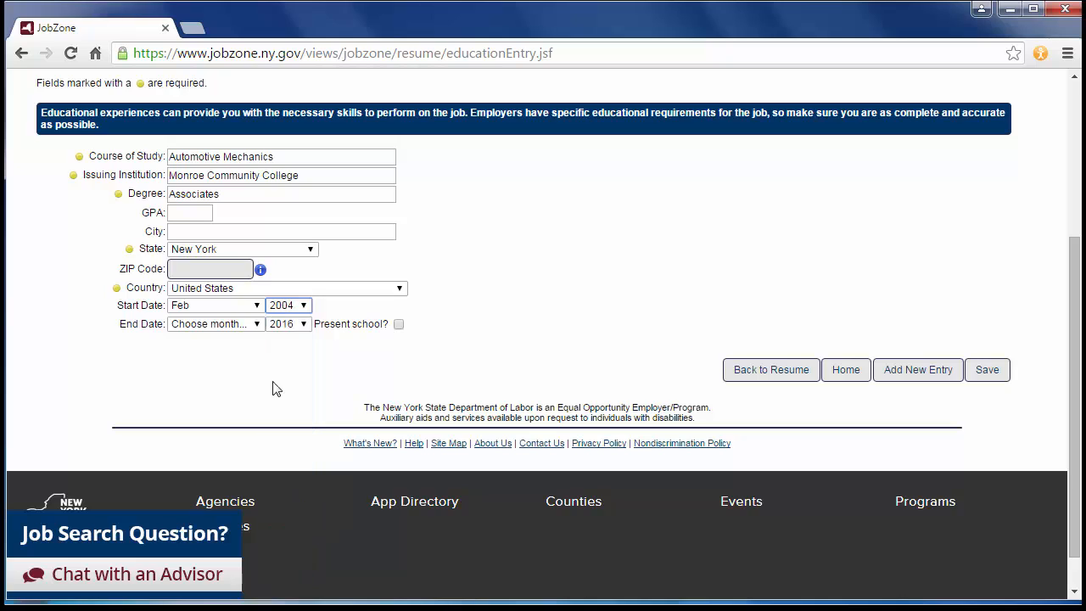
pyautogui.click(258, 324)
pyautogui.click(245, 458)
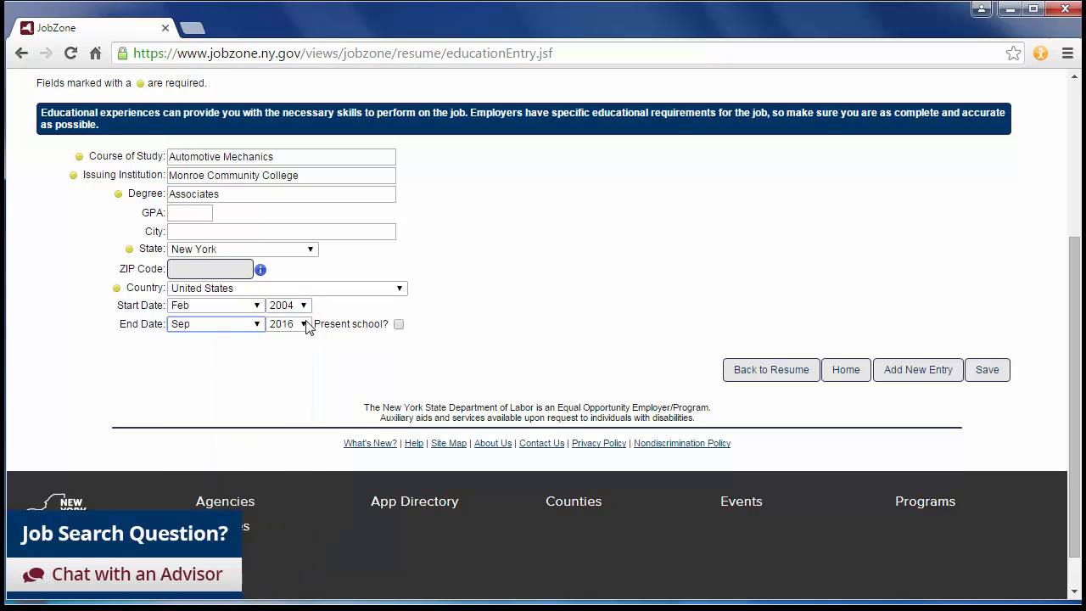
pyautogui.click(306, 325)
pyautogui.click(280, 456)
pyautogui.click(986, 373)
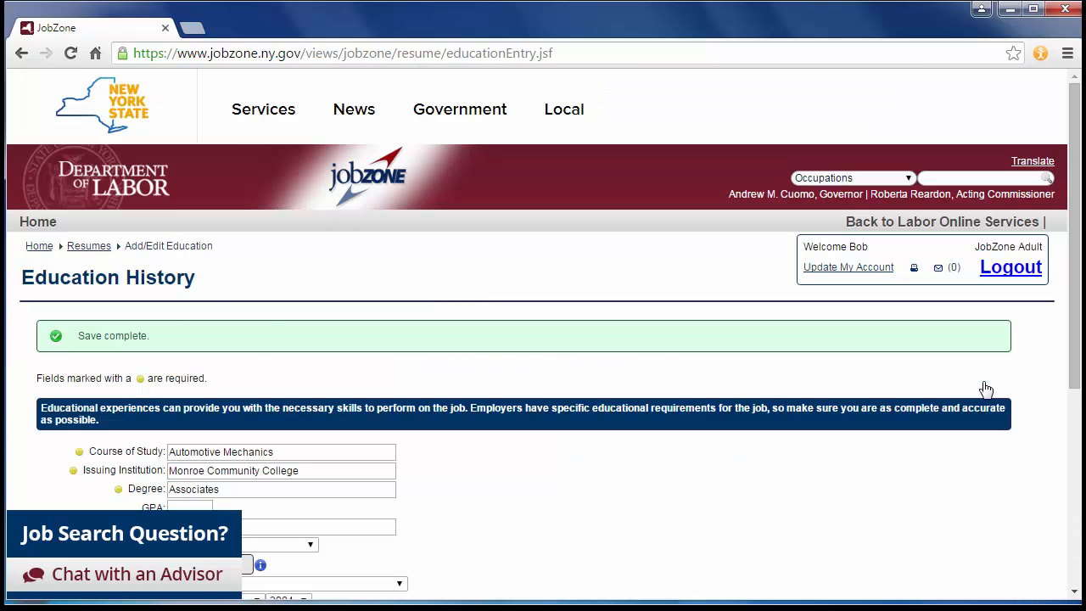
# Step: Return to the resume's Education section and continue to the Other section
pyautogui.scroll(-2, 984, 387)
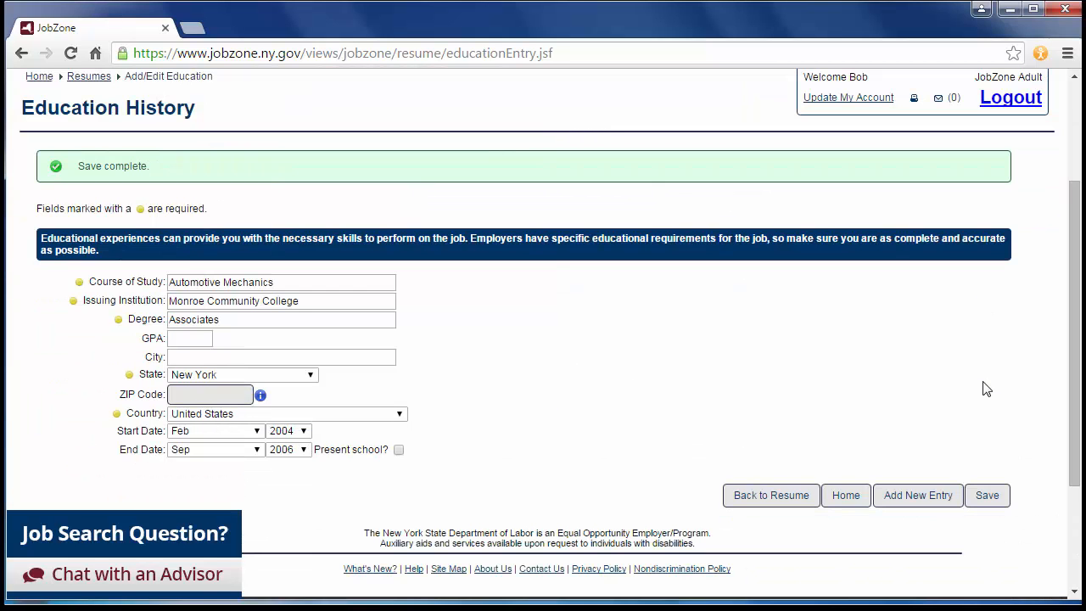
pyautogui.click(765, 503)
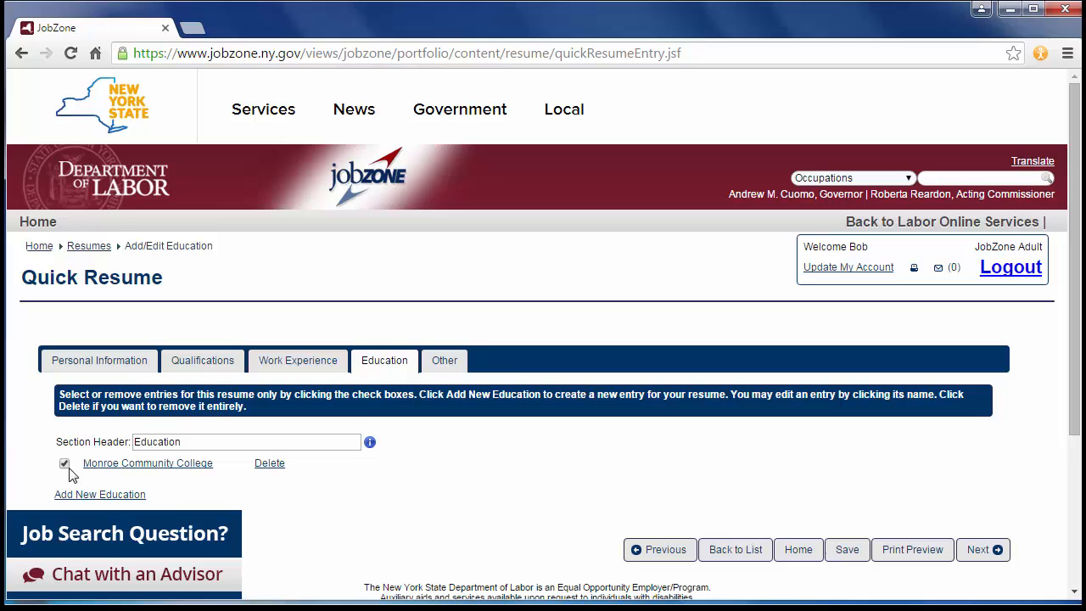
pyautogui.click(983, 561)
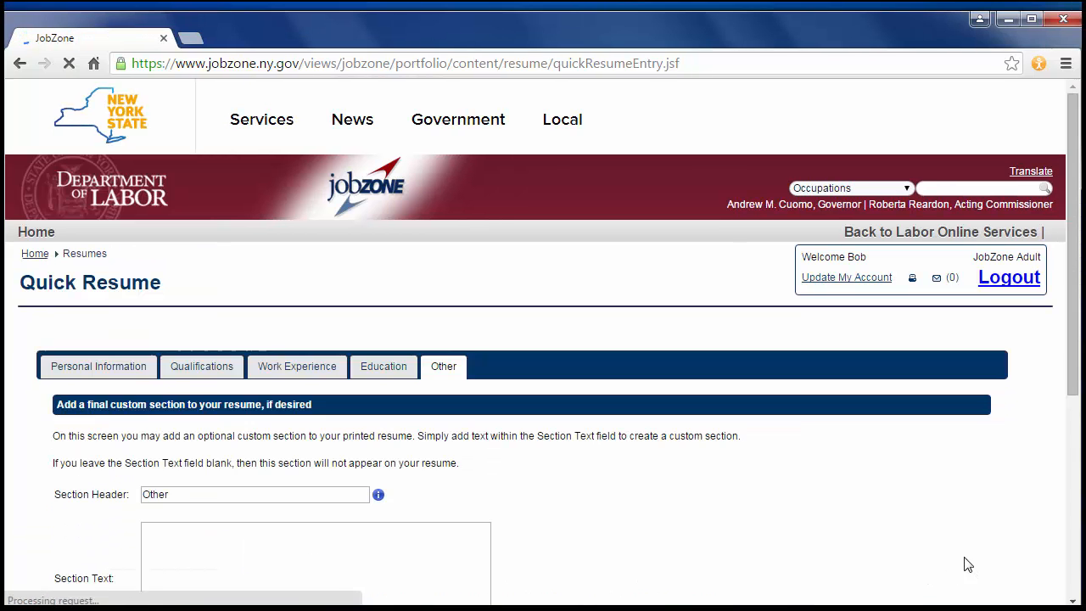
# Step: Enter section text listing the NYS Inspector's license, ASE Certified Mechanic, ability to lift 60+ pounds, and teamwork, customer service and communication skills
pyautogui.scroll(-2, 737, 521)
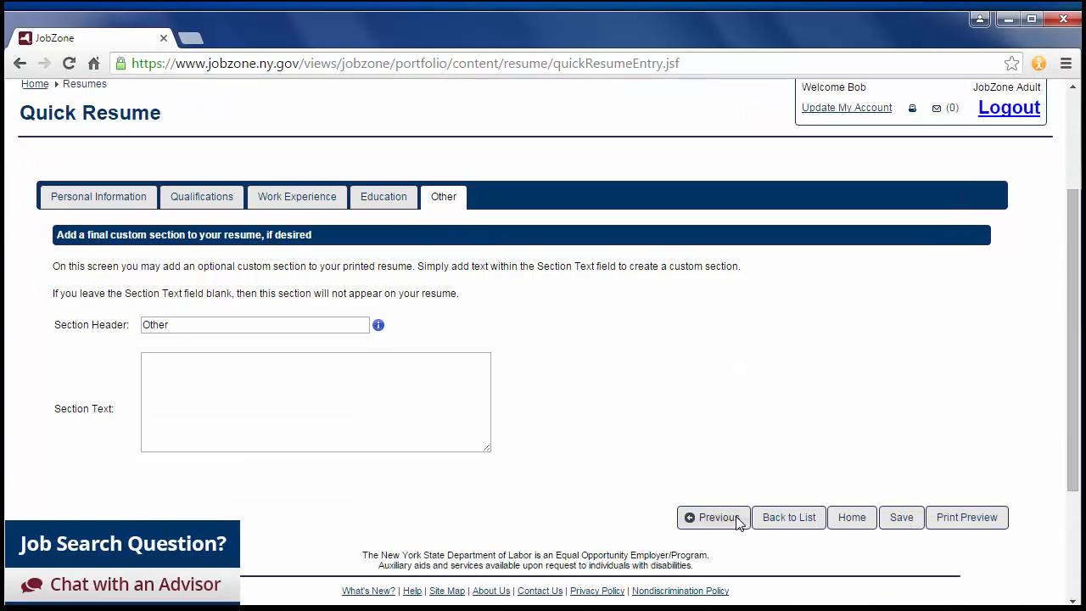
pyautogui.click(161, 370)
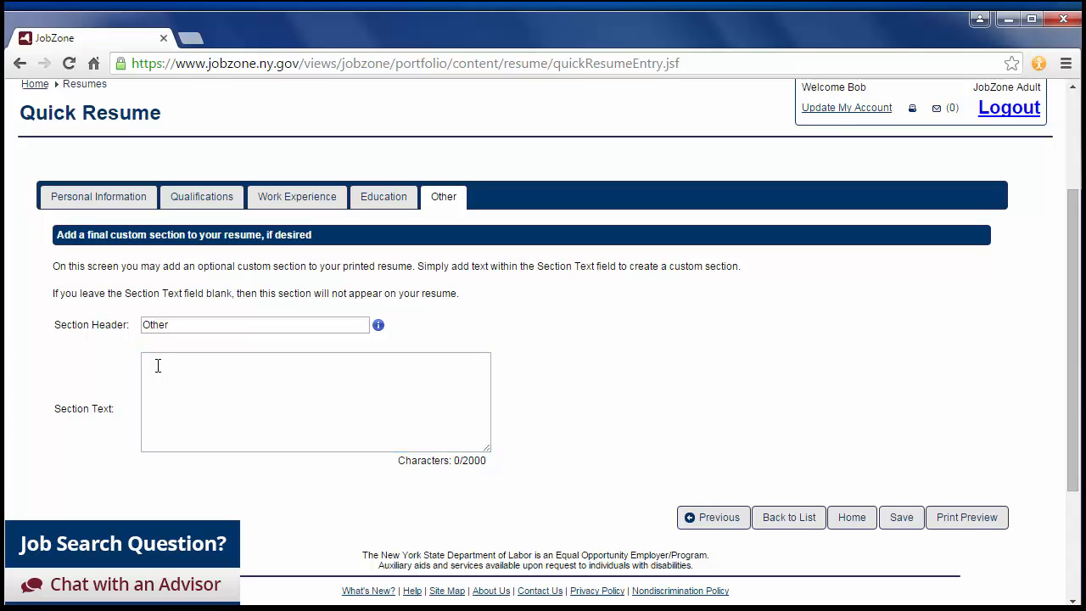
pyautogui.write("NYS Inspector's license, ASE Certified Mechanic, able to lift 60+ pounds. Works well independently and as part of a group, excellent customer service skills, communicates professionally with customers, peers, and management.")
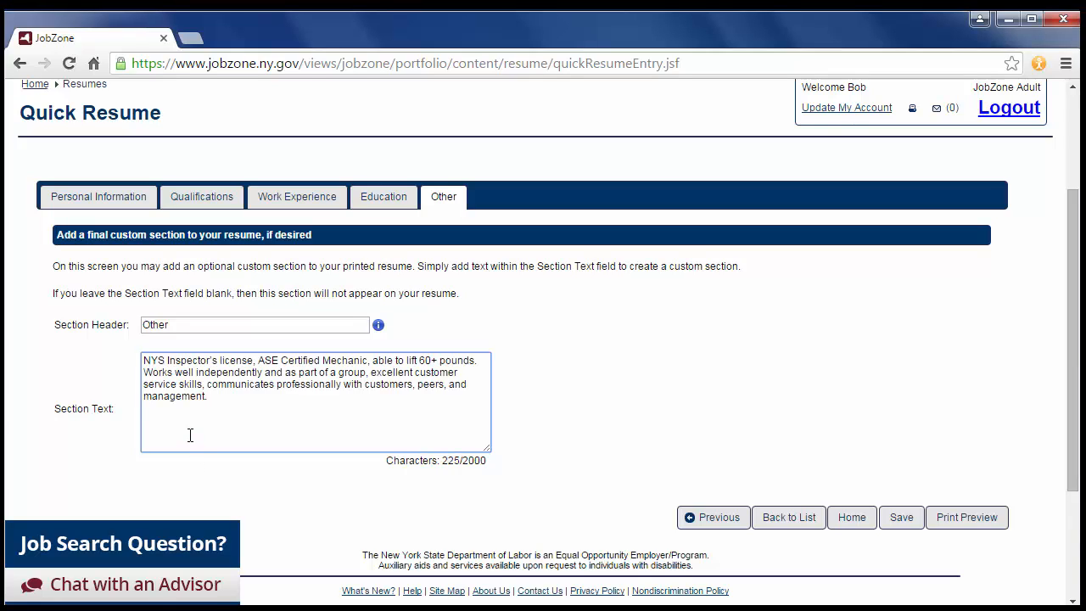
# Step: Change the custom section's header to "Skills and Certifications" and save the resume
pyautogui.moveTo(180, 326); pyautogui.dragTo(139, 333)
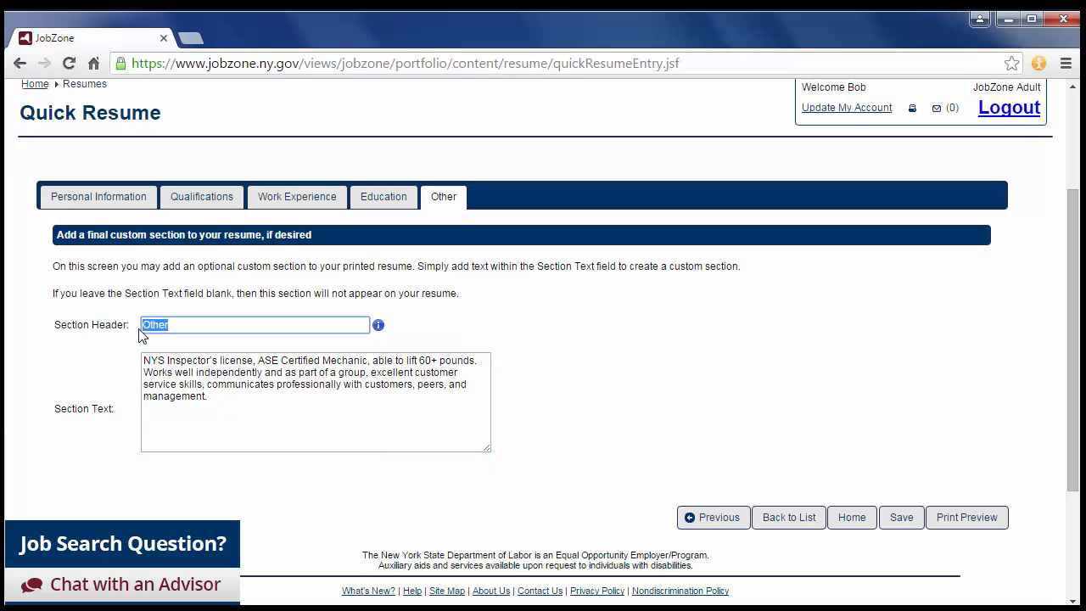
pyautogui.write('Skills and Certifications')
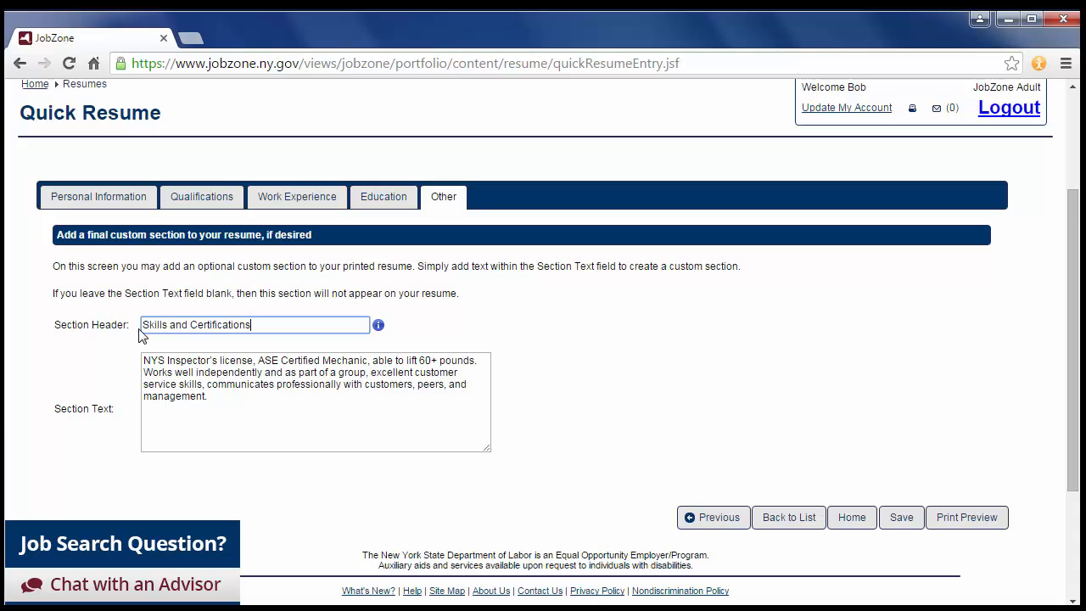
pyautogui.click(899, 526)
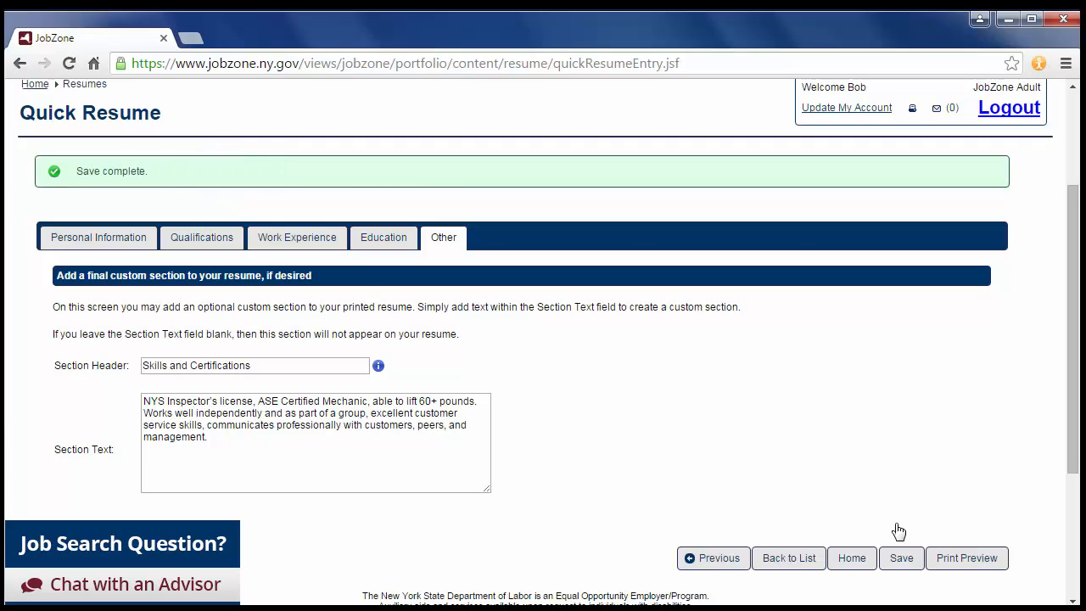
# Step: Open the resume's print preview and apply display options that include the email in the contact info
pyautogui.click(962, 570)
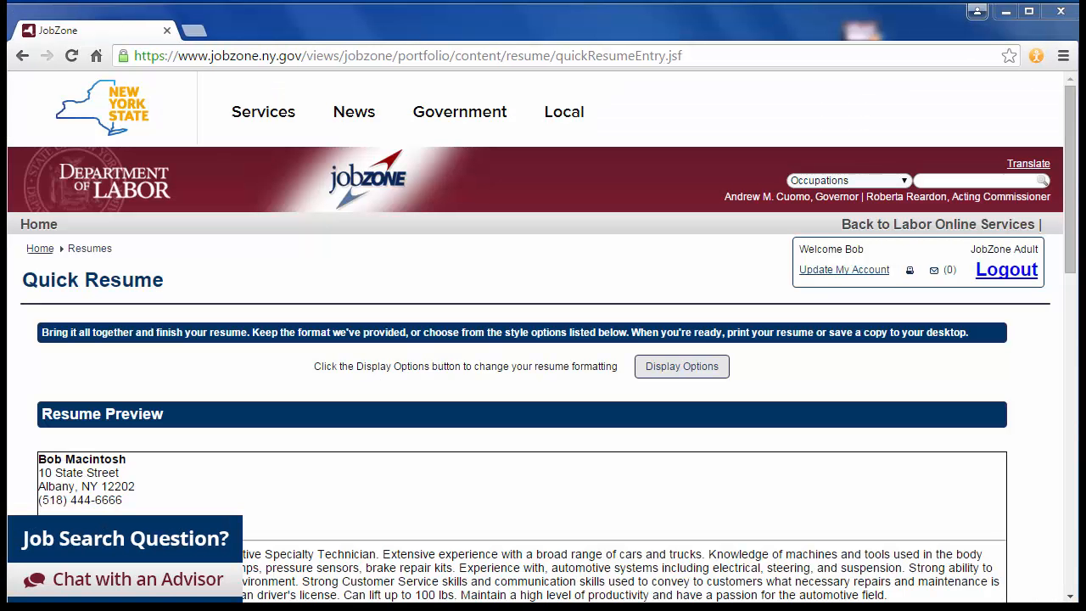
pyautogui.click(676, 371)
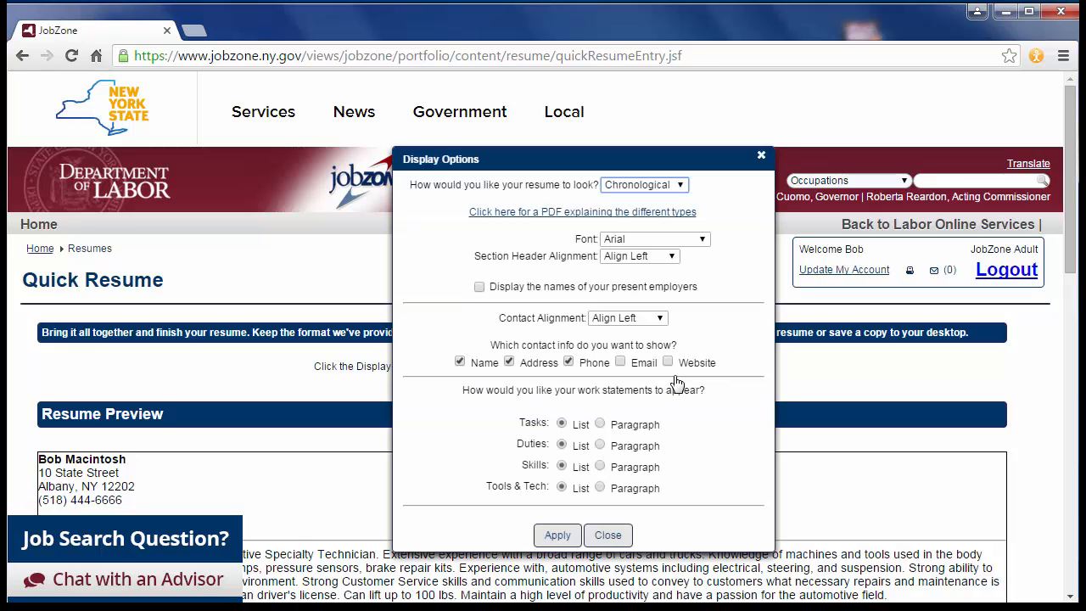
pyautogui.click(702, 241)
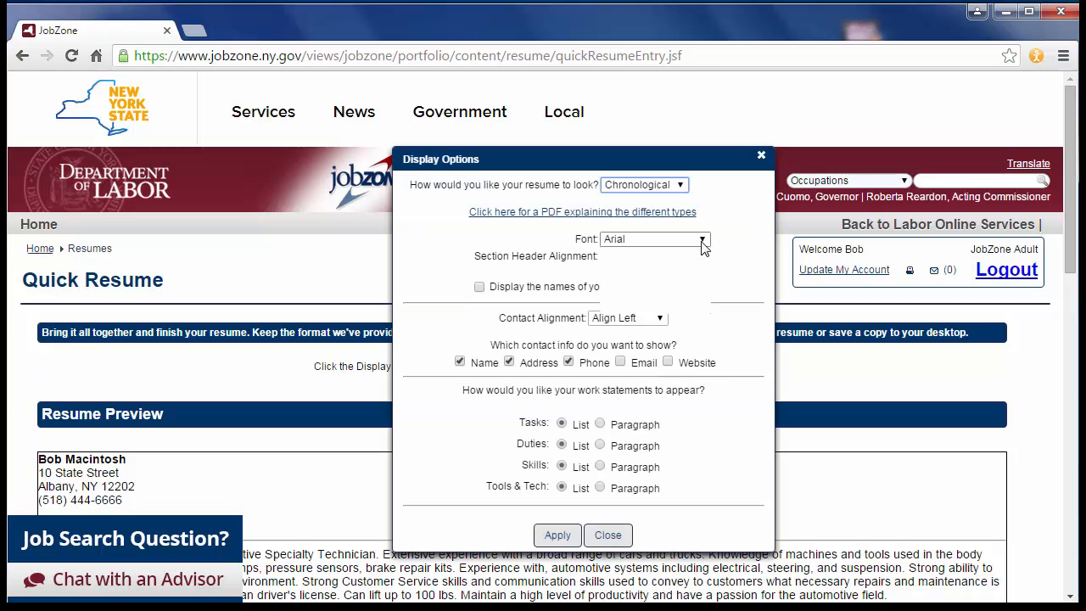
pyautogui.click(702, 243)
pyautogui.click(672, 257)
pyautogui.click(672, 257)
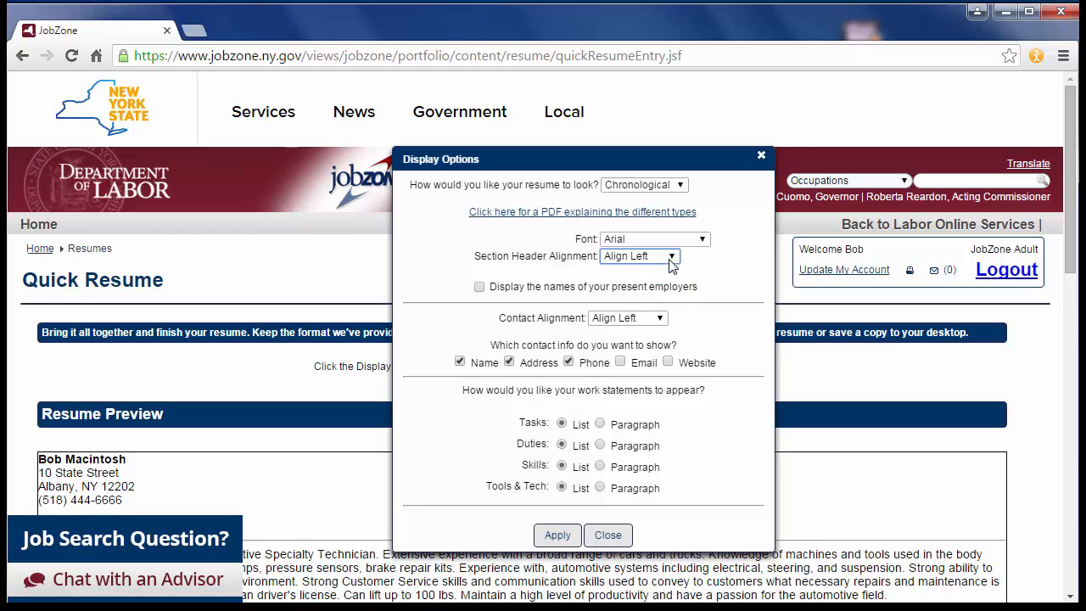
pyautogui.click(621, 362)
pyautogui.click(555, 548)
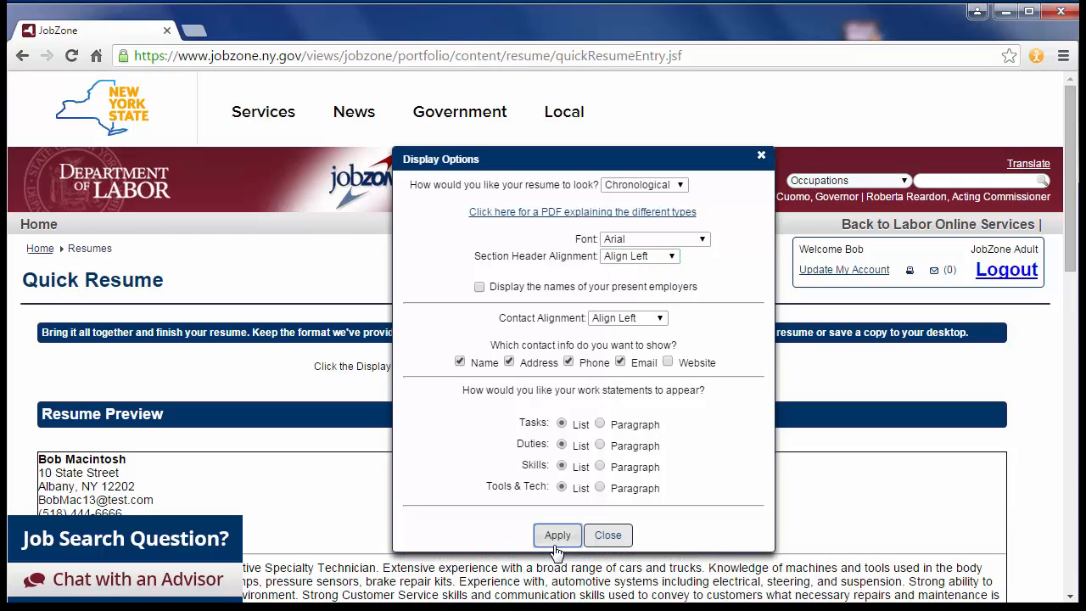
pyautogui.click(604, 539)
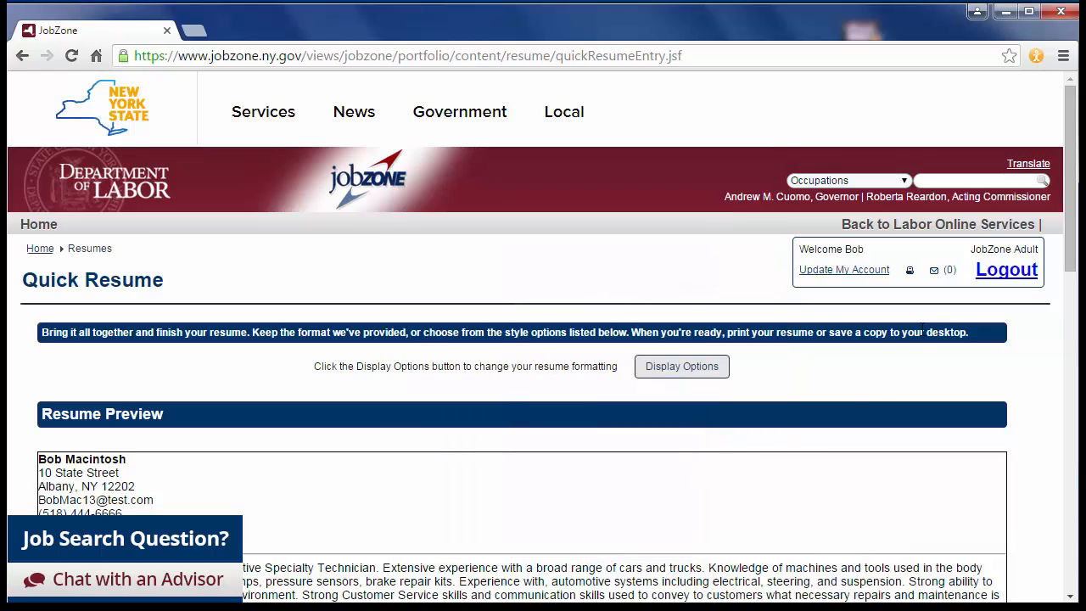
# Step: Review the resume preview down to the output options and check which file types are offered for a local copy
pyautogui.scroll(-7, 933, 325)
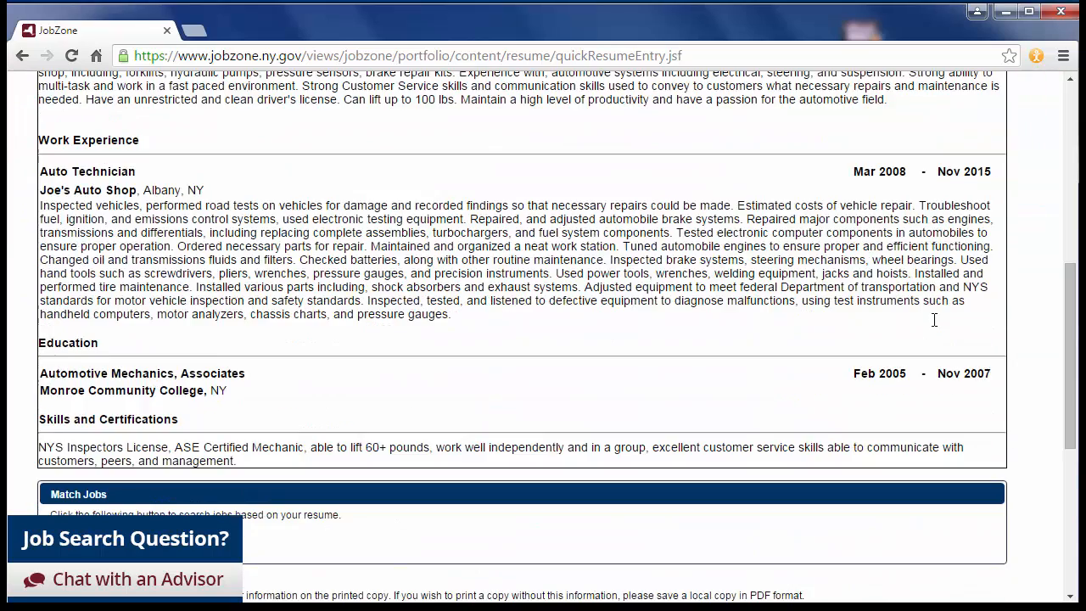
pyautogui.scroll(-2, 934, 325)
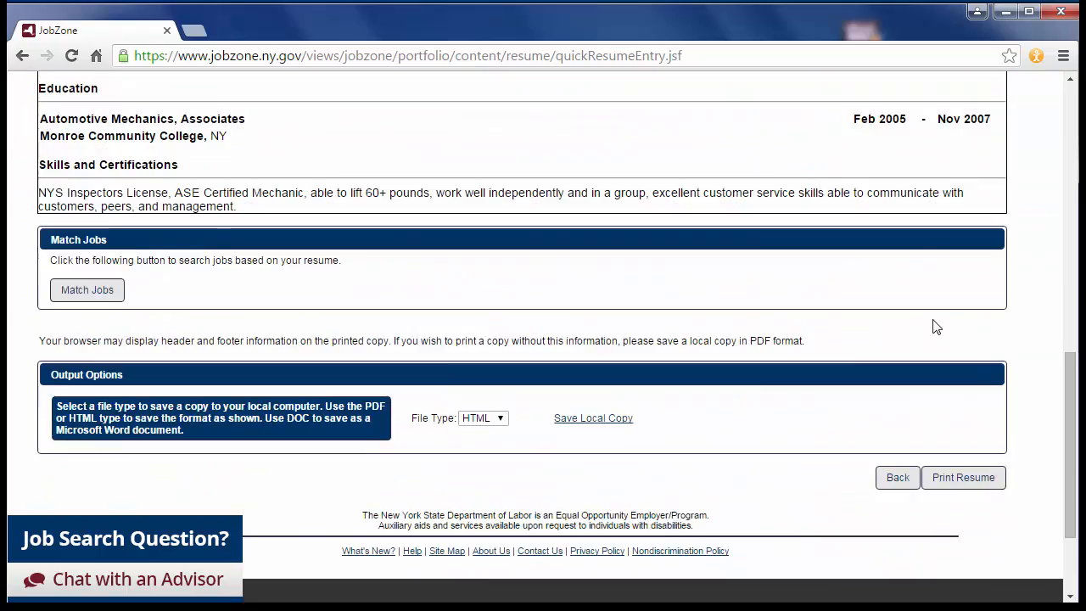
pyautogui.click(501, 418)
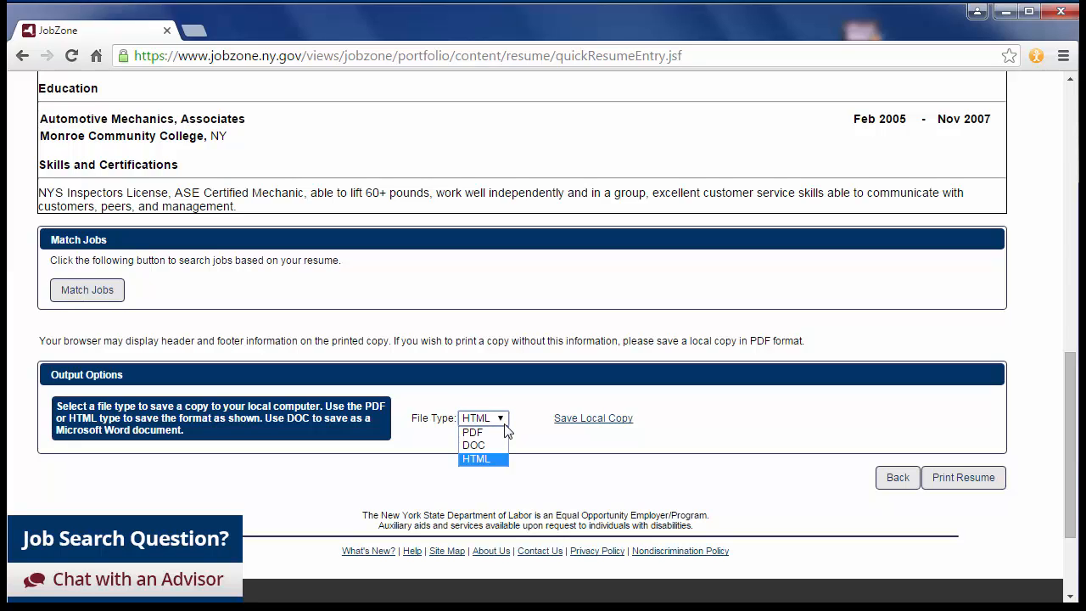
pyautogui.click(504, 424)
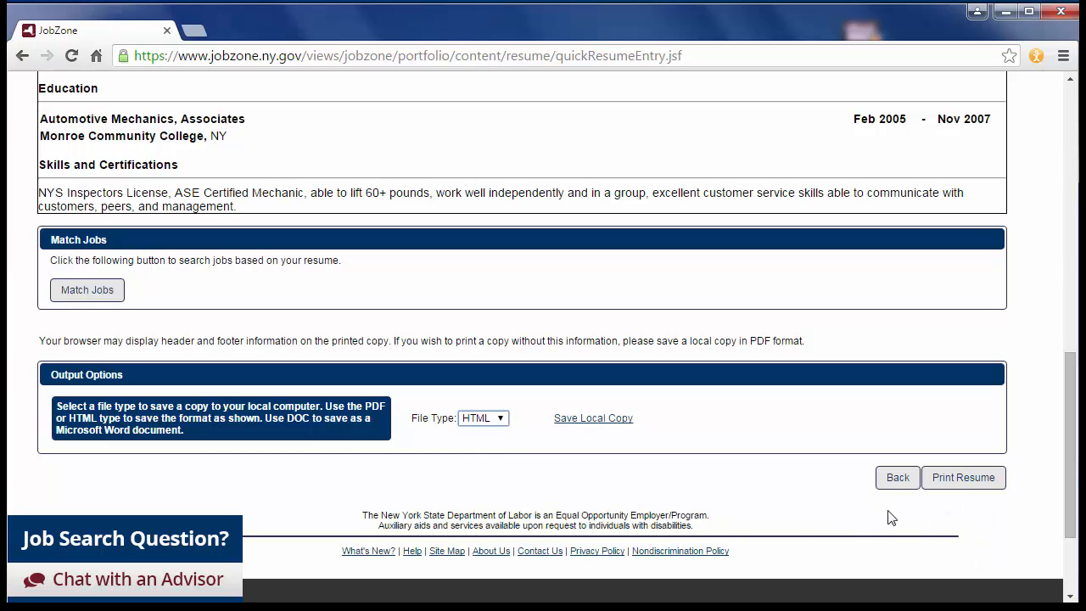
# Step: Leave the print preview and return to the list of saved resumes
pyautogui.click(900, 488)
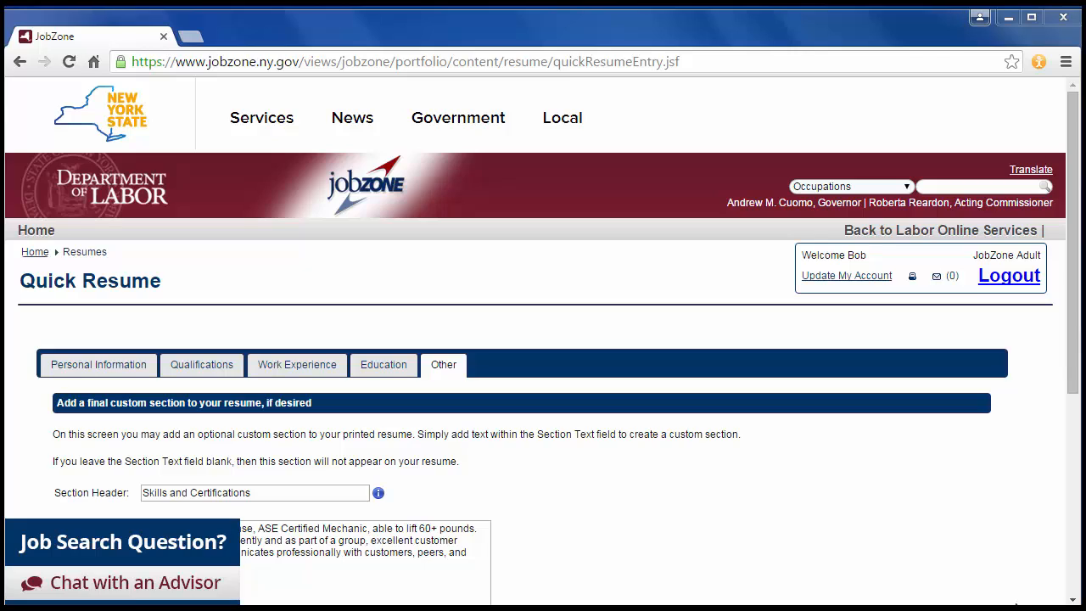
pyautogui.moveTo(1069, 364); pyautogui.dragTo(1067, 462)
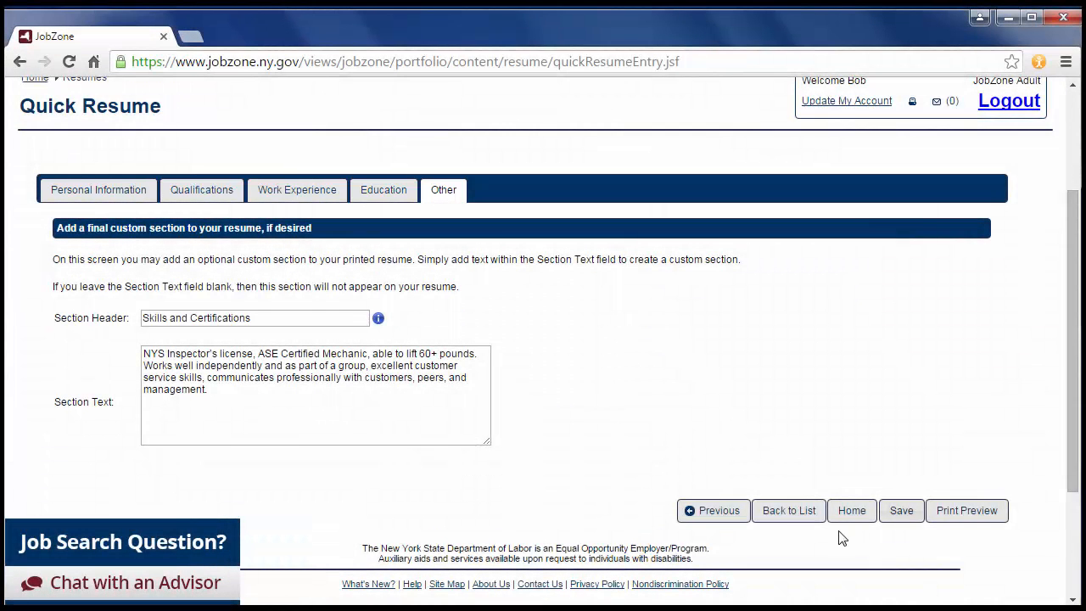
pyautogui.click(788, 510)
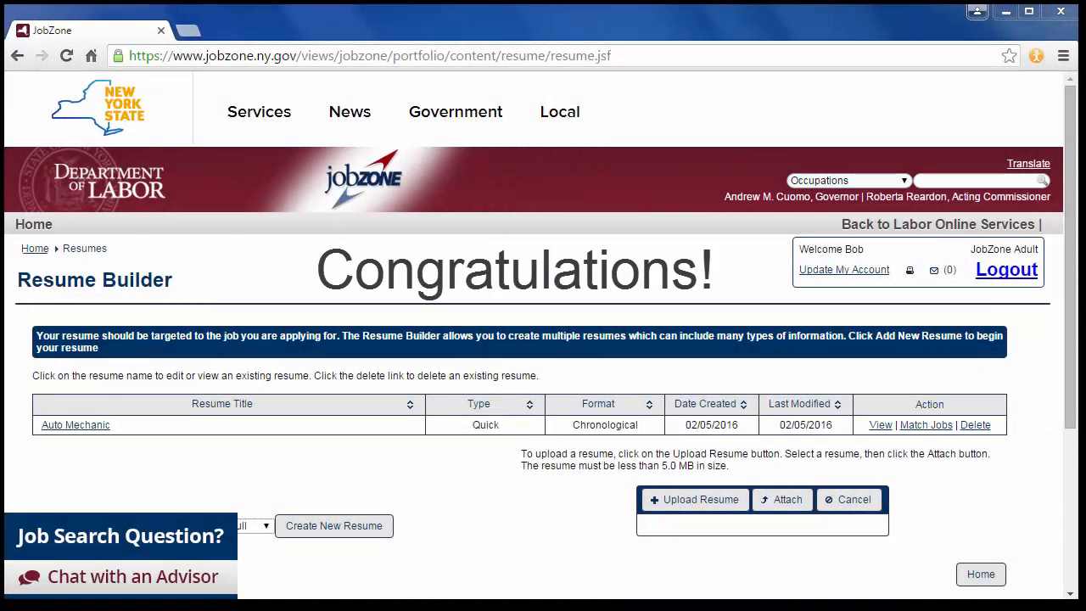
# Step: Go to the JobZone home page and open the full Job Seeker Resources
pyautogui.click(980, 582)
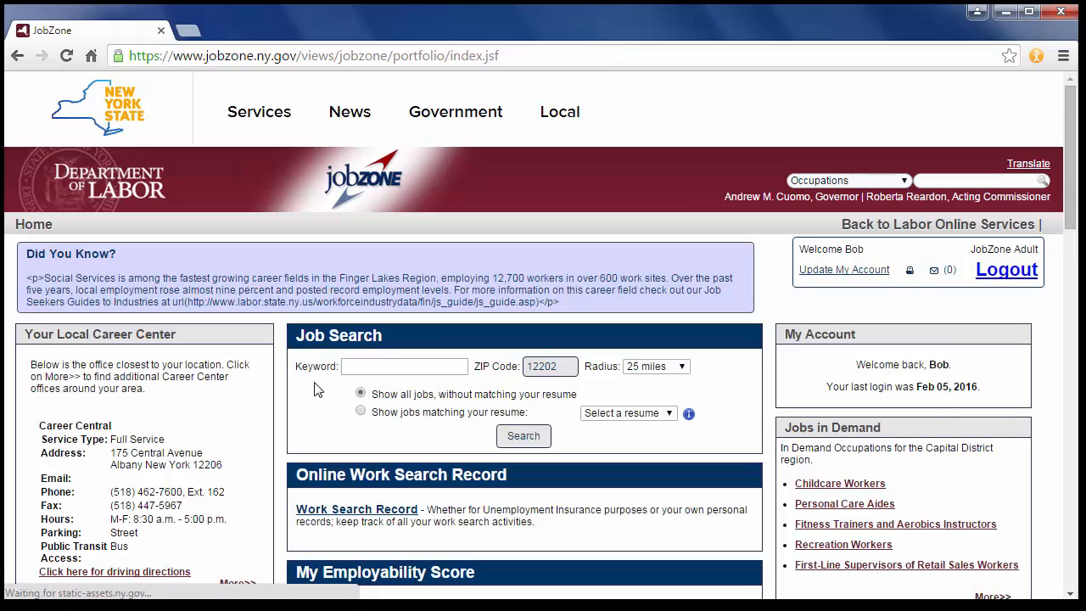
pyautogui.scroll(-4, 316, 390)
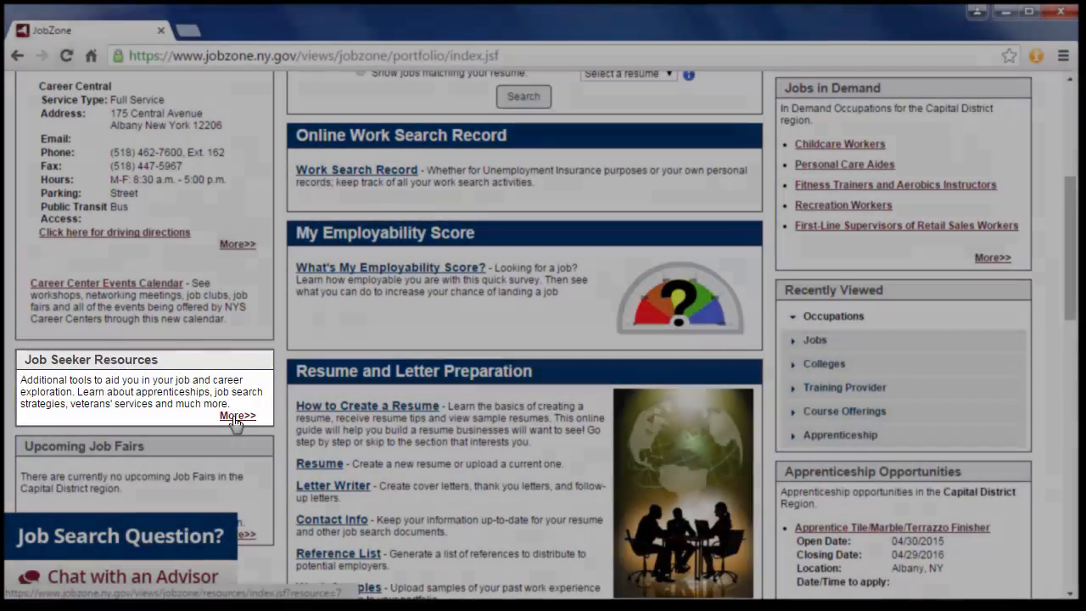
pyautogui.click(235, 416)
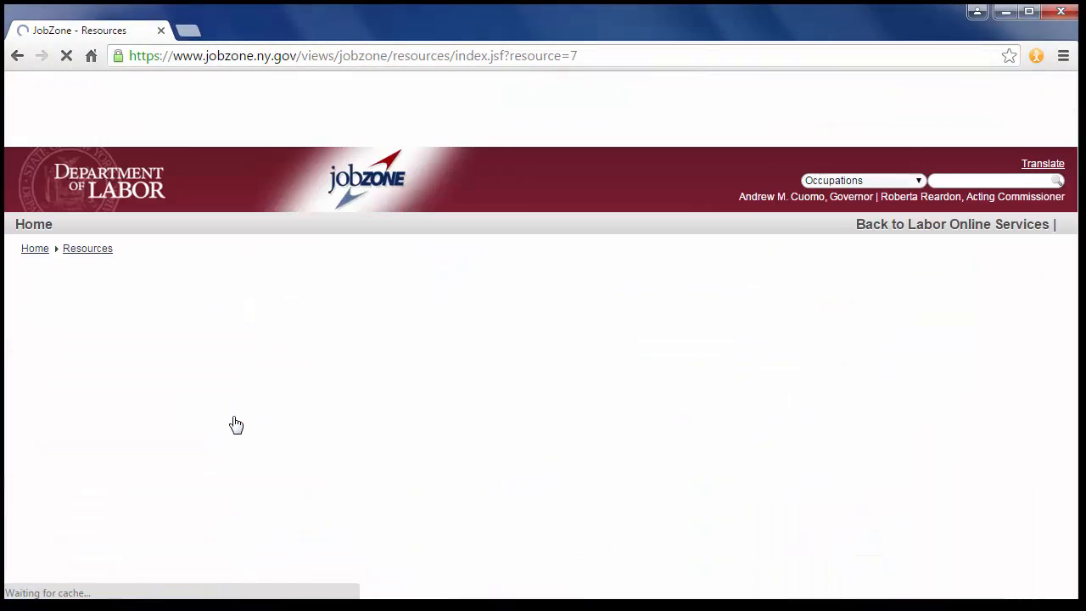